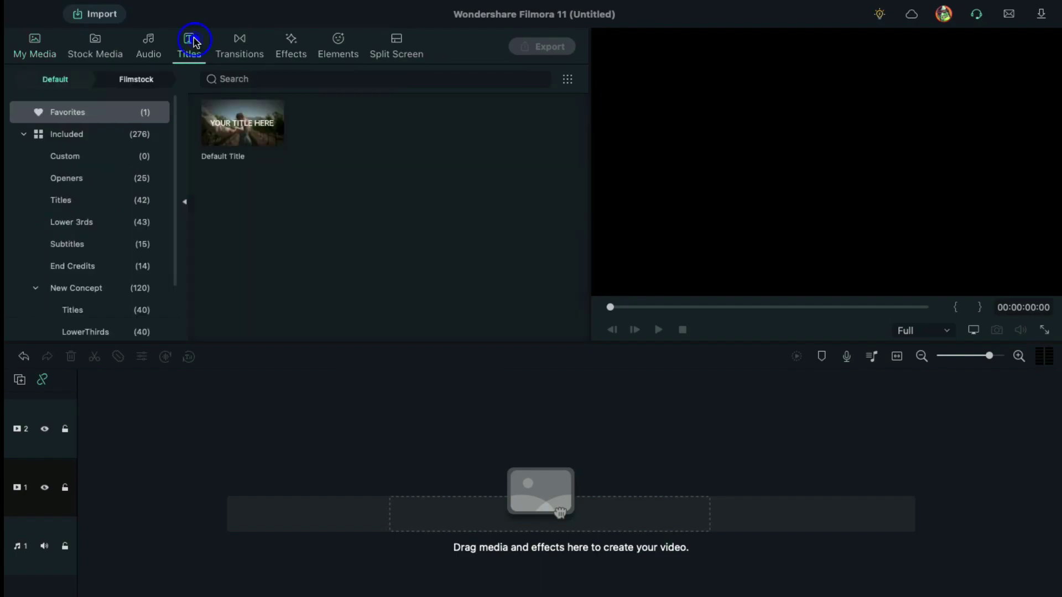
# Place a Default Title at the start of video track 1 and set its font to Air Americana.
pyautogui.moveTo(231, 110); pyautogui.dragTo(80, 494)
pyautogui.doubleClick(125, 491)
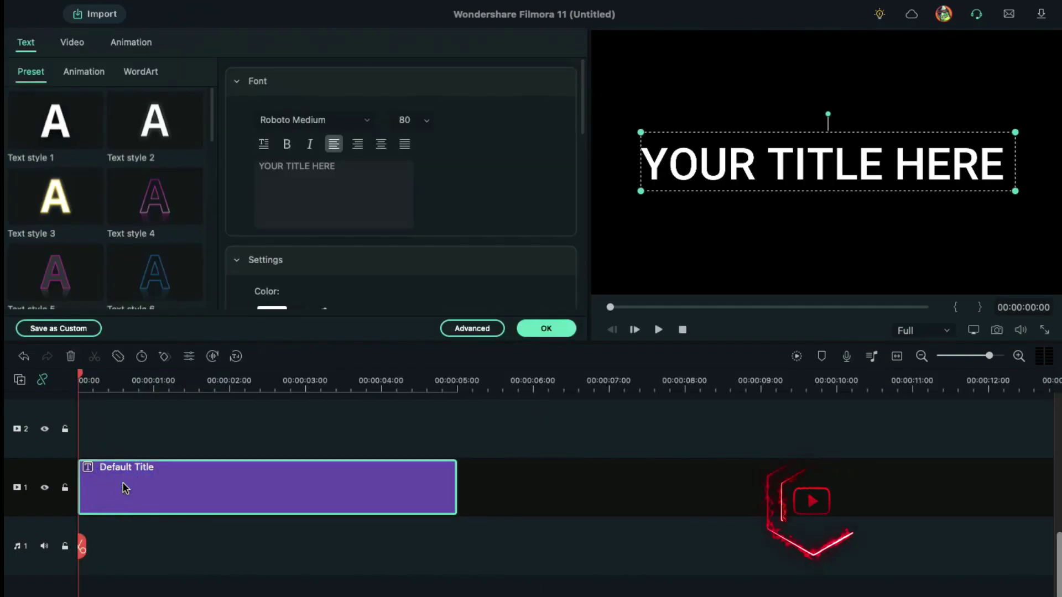
pyautogui.click(364, 118)
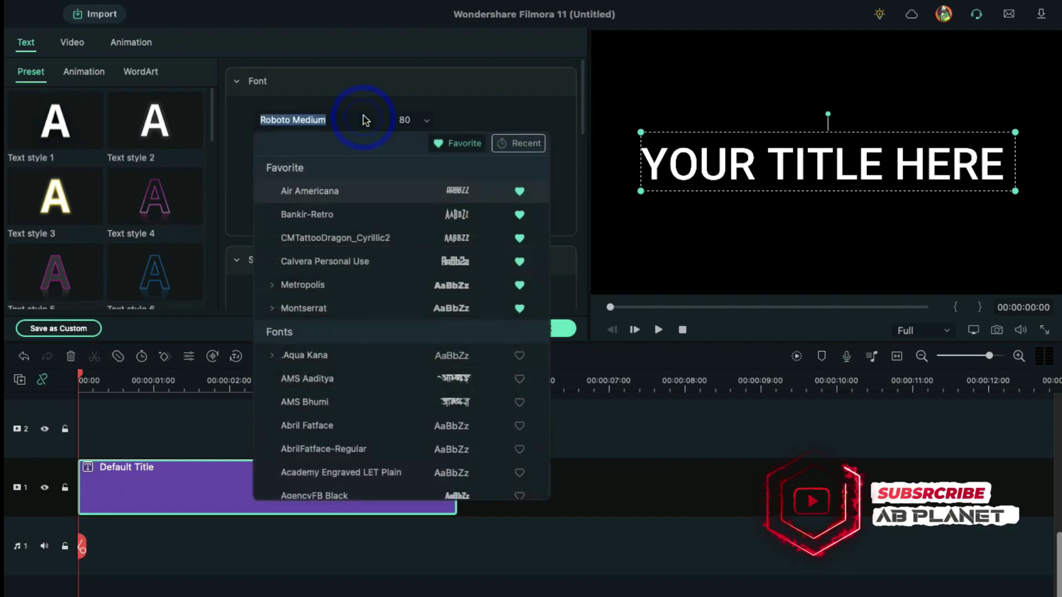
pyautogui.click(350, 190)
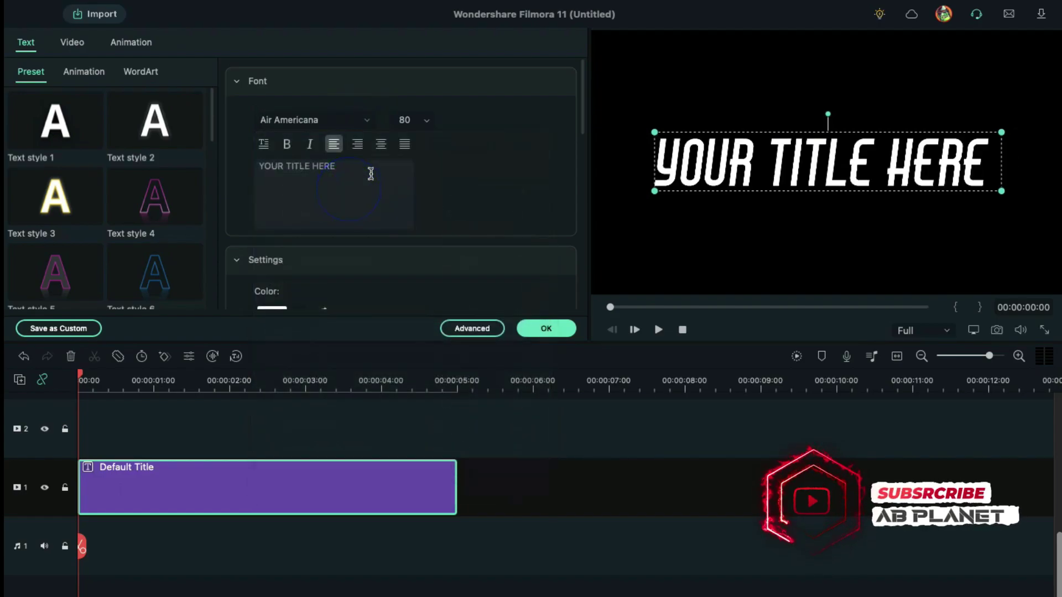
# Replace the title's placeholder text with "07 5", leaving a double space between the numbers.
pyautogui.click(370, 174)
pyautogui.press('super+a')
pyautogui.write('07')
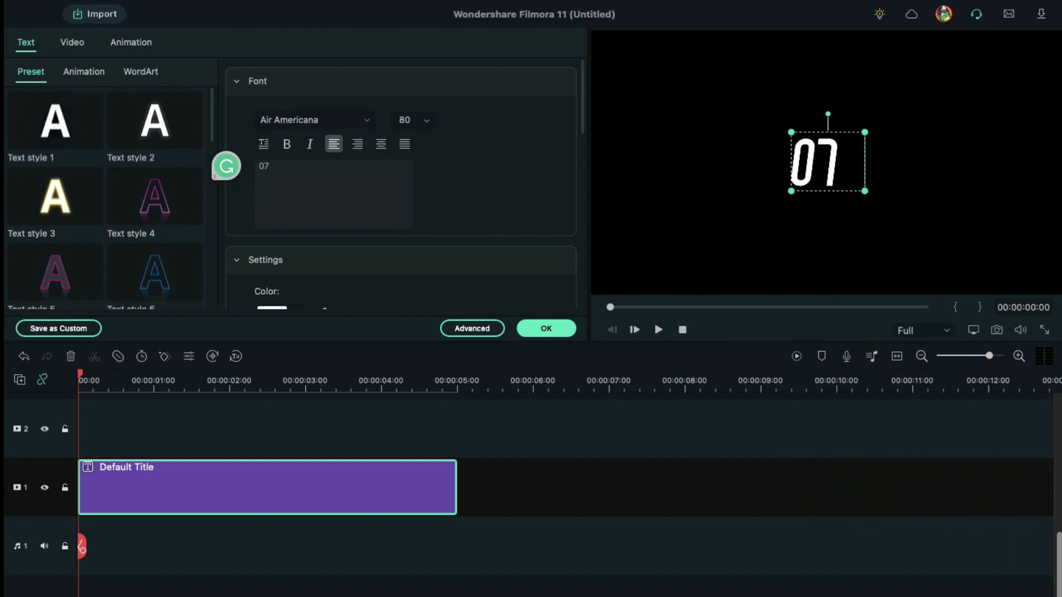
pyautogui.write('  5')
# Set the title's font size to 150 and save a snapshot of the frame.
pyautogui.click(429, 121)
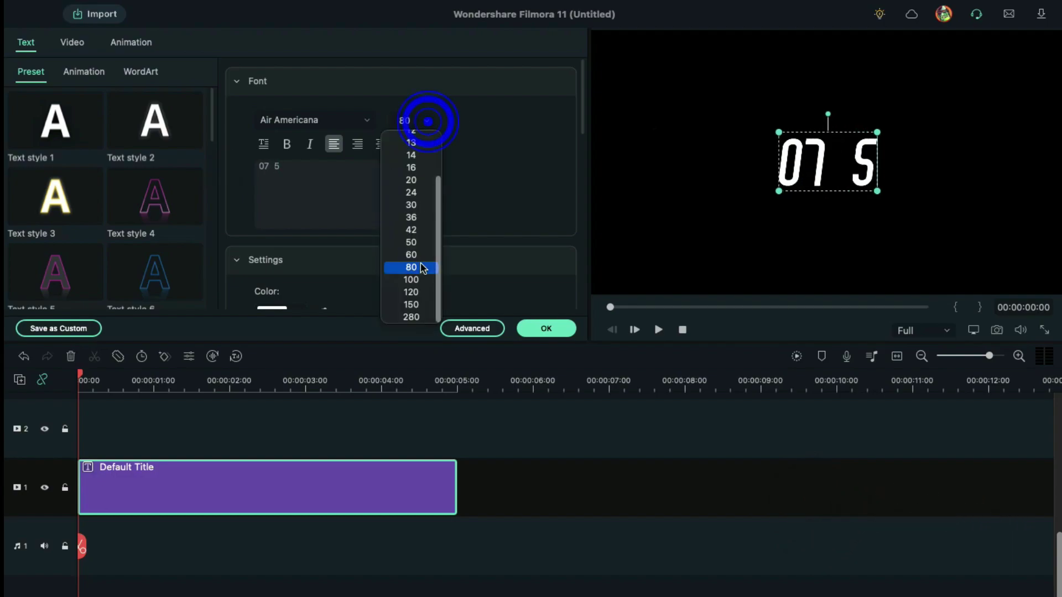
pyautogui.click(419, 304)
pyautogui.click(523, 331)
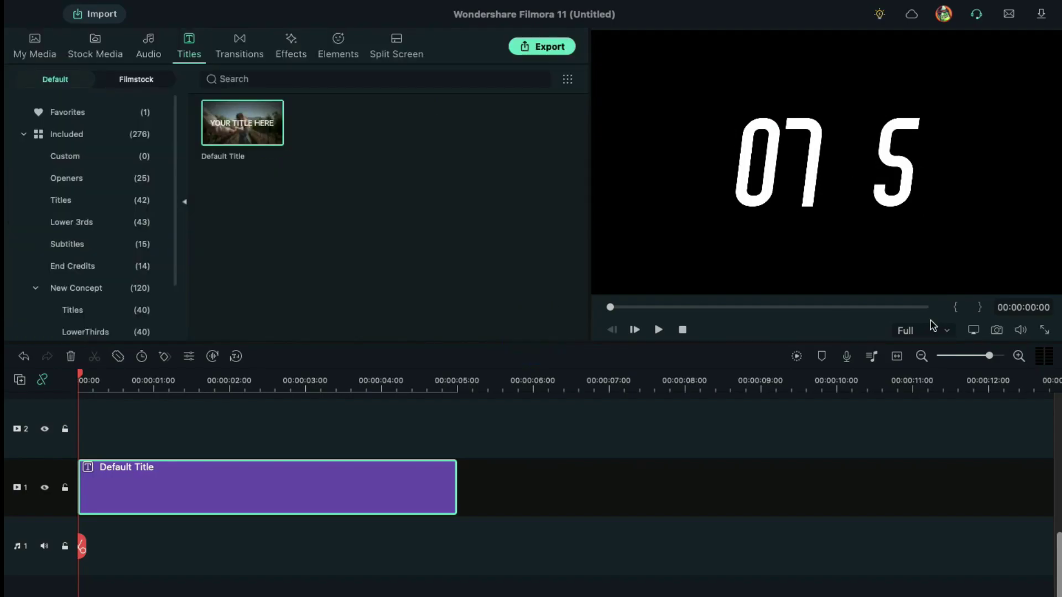
pyautogui.click(996, 330)
pyautogui.click(662, 395)
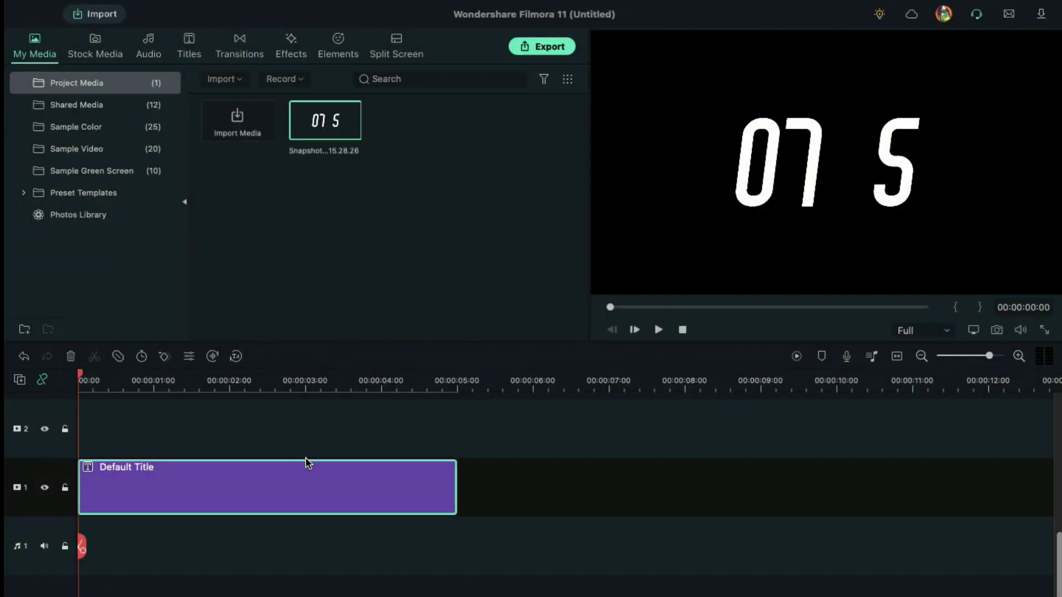
# Paste a copy of the title onto video track 2 at the timeline start and change its text to "2".
pyautogui.hotkey('ctrl', 'v')
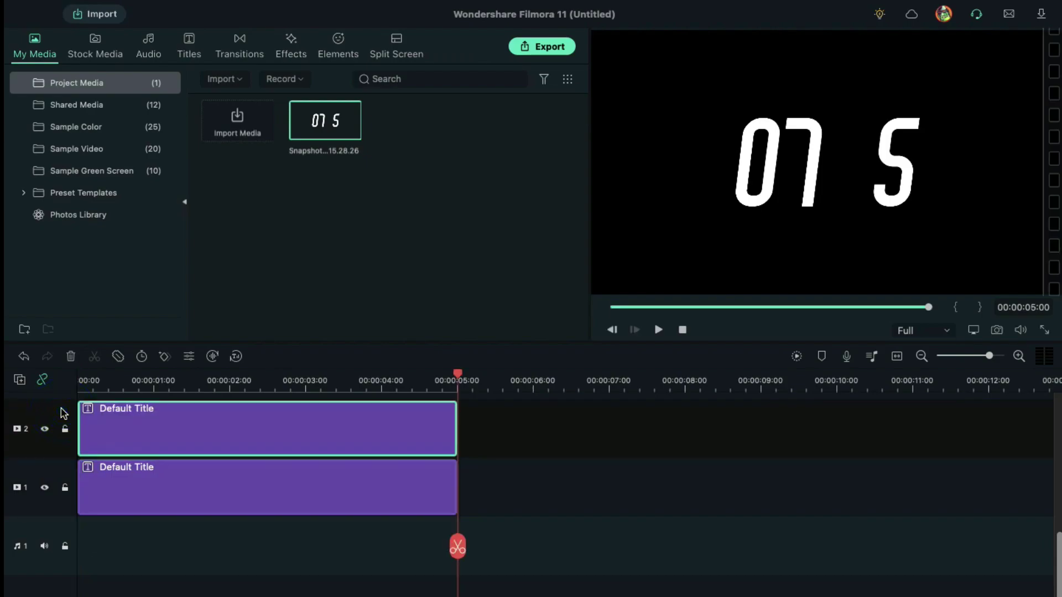
pyautogui.doubleClick(144, 412)
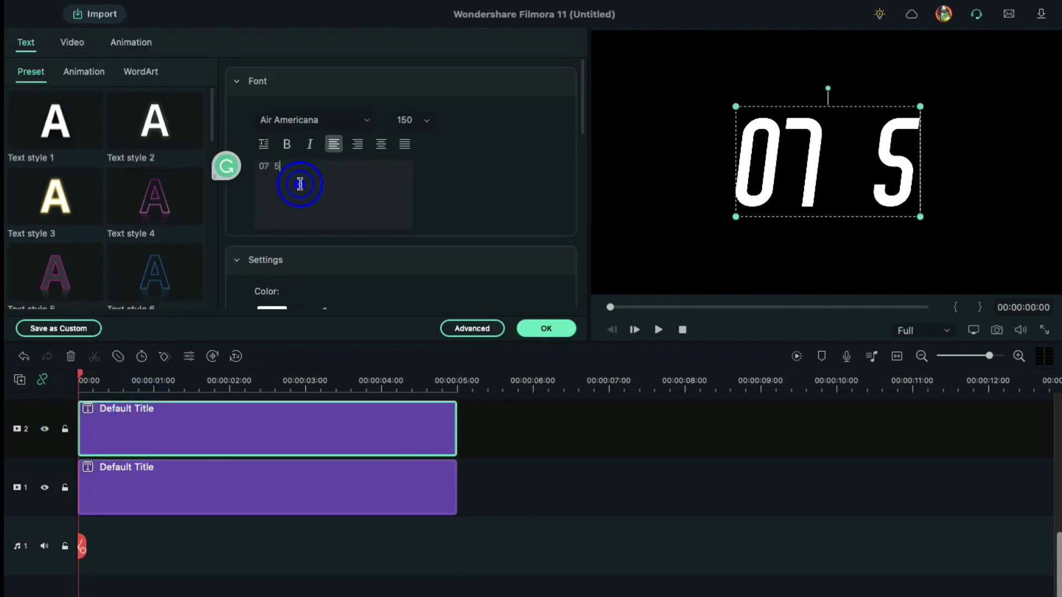
pyautogui.hotkey('ctrl', 'a')
pyautogui.write('2')
# Move the "2" title horizontally to X position 477 so it sits directly after the 5.
pyautogui.scroll(-8, 344, 271)
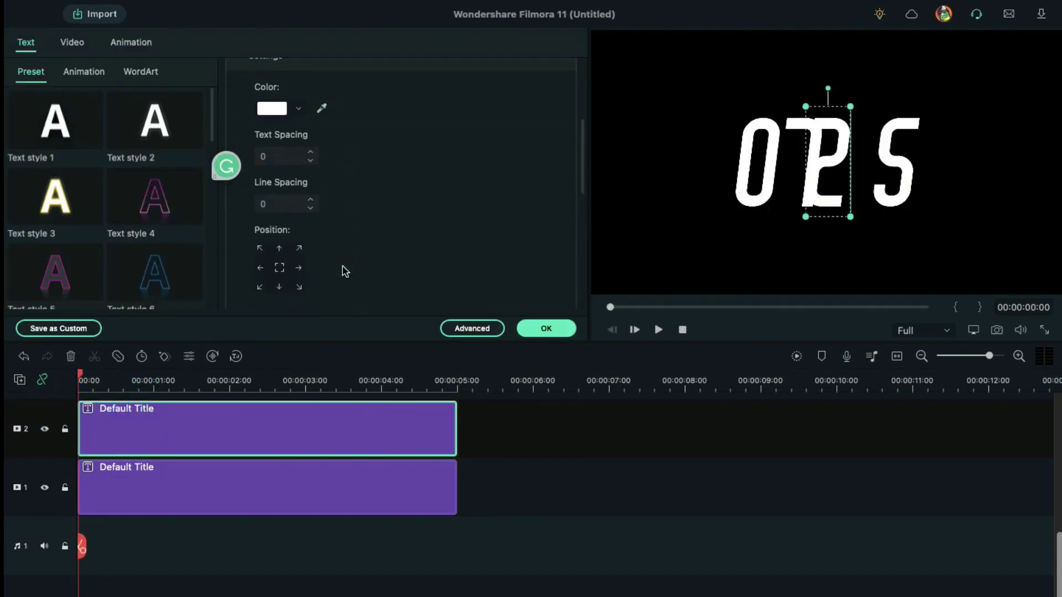
pyautogui.moveTo(269, 262); pyautogui.dragTo(623, 270)
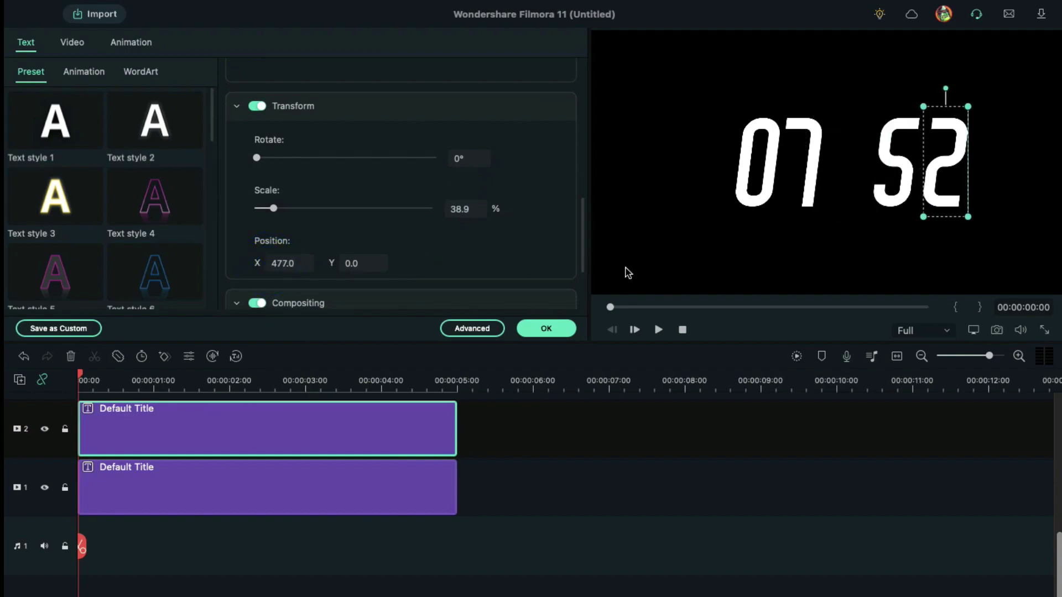
pyautogui.click(546, 329)
# Hide video track 1 and save a PNG snapshot of the "2" on its own.
pyautogui.click(44, 489)
pyautogui.click(996, 330)
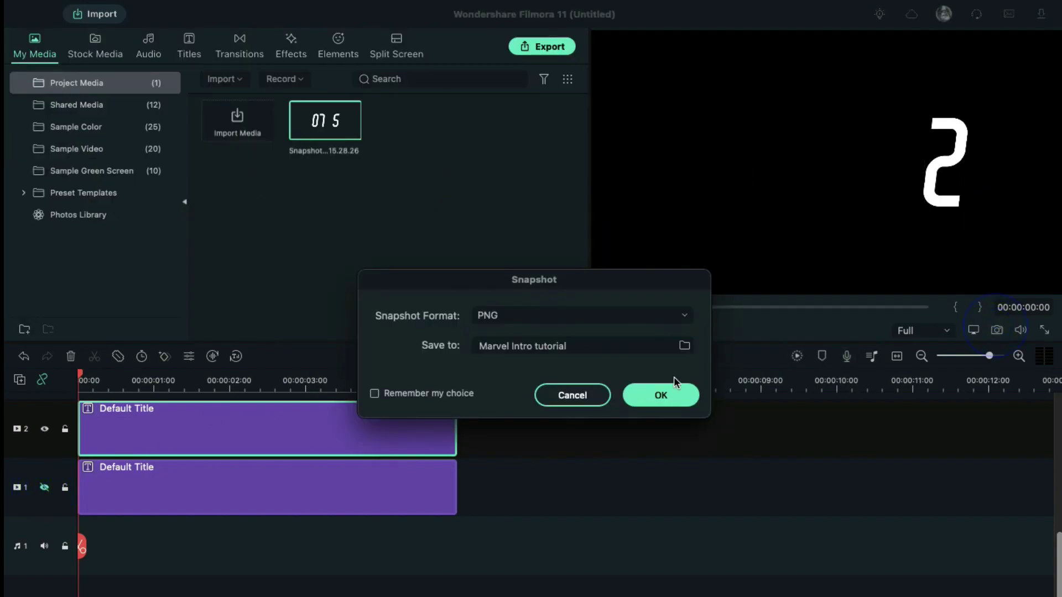
pyautogui.click(663, 392)
# Change the track 2 title's digit to 3, 4, 5 and 6 in turn, saving a snapshot of each.
pyautogui.doubleClick(246, 423)
pyautogui.click(266, 167)
pyautogui.press('BackSpace')
pyautogui.write('3')
pyautogui.click(563, 332)
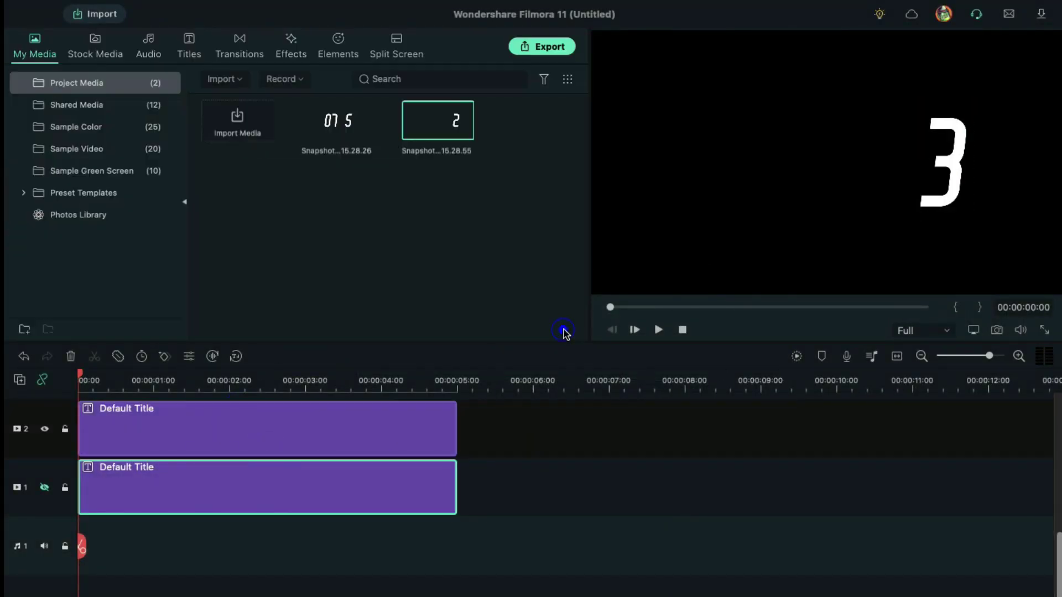
pyautogui.doubleClick(246, 423)
pyautogui.press('BackSpace')
pyautogui.write('4')
pyautogui.press('BackSpace')
pyautogui.write('5')
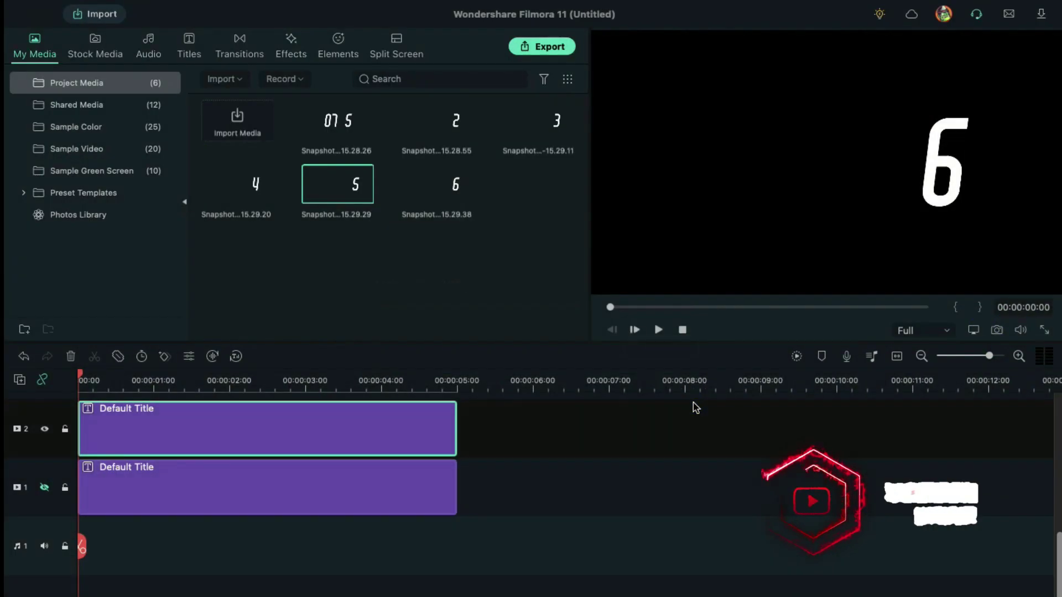
# Make video track 1 visible again and delete the digit title from track 2.
pyautogui.click(44, 487)
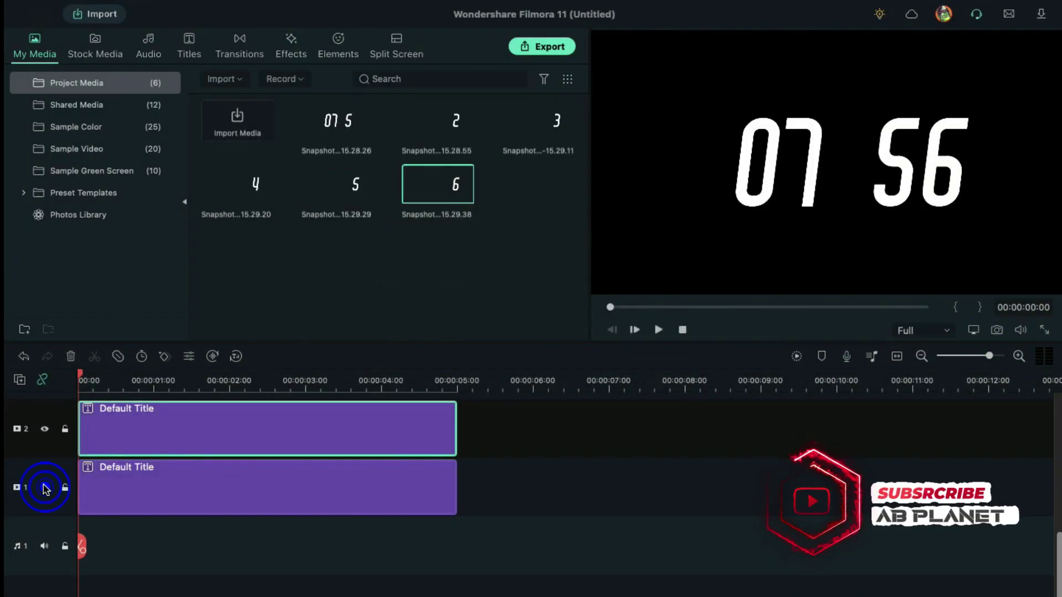
pyautogui.click(185, 421)
pyautogui.press('Delete')
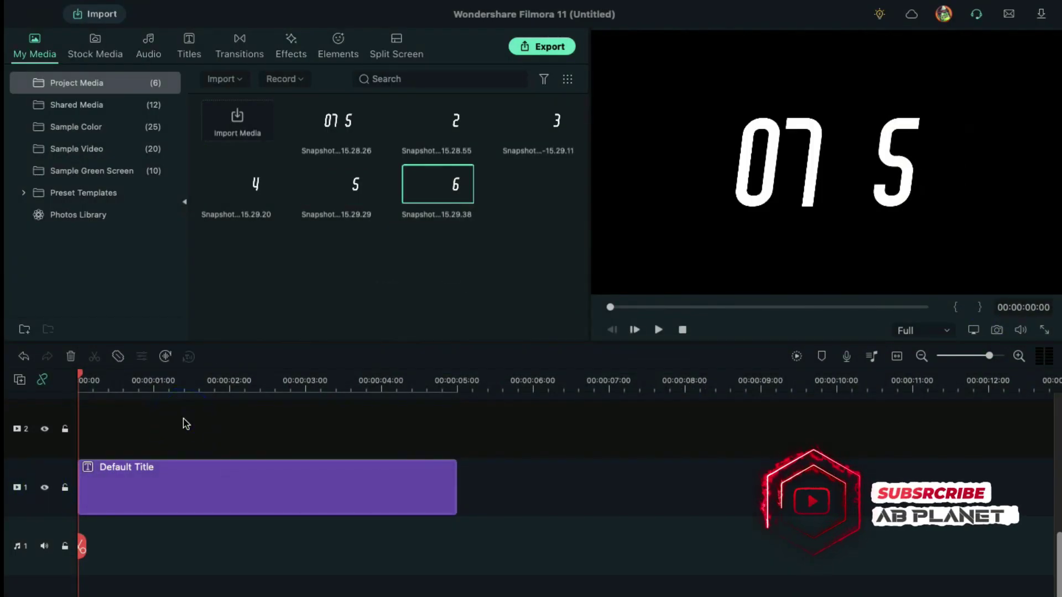
# Replace the text of the remaining title on track 1 with a colon.
pyautogui.doubleClick(208, 497)
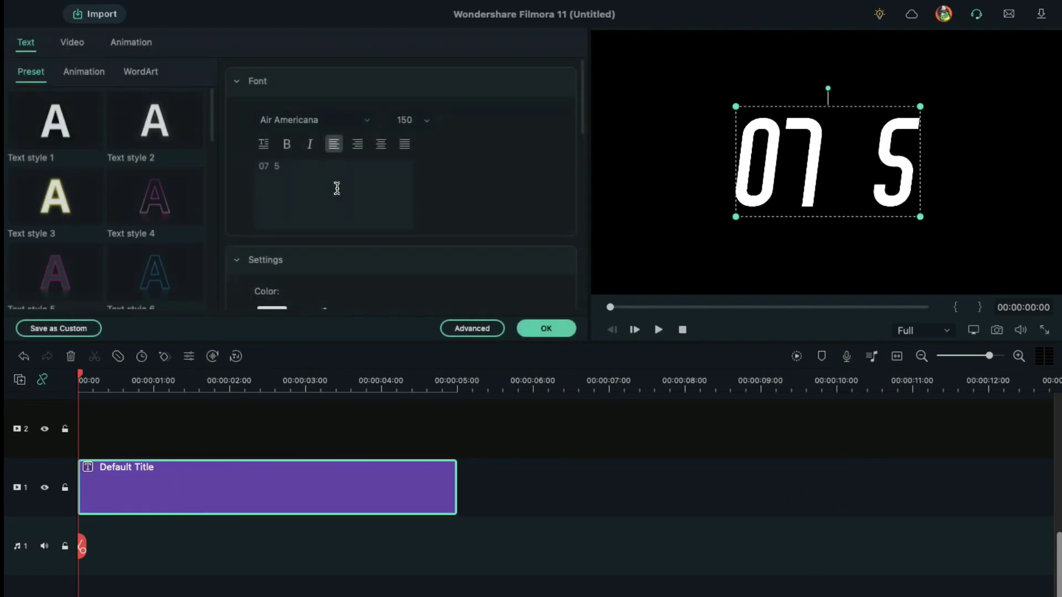
pyautogui.click(337, 189)
pyautogui.press('super+a')
pyautogui.write(':')
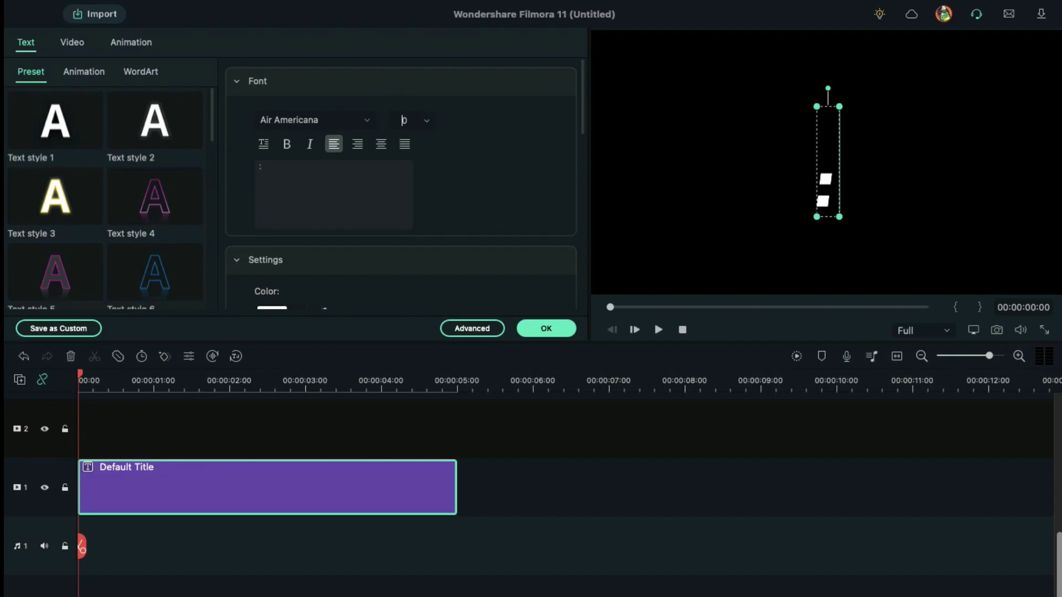
pyautogui.write('0')
# Increase the colon's font size and raise it to the vertical centre of the frame.
pyautogui.press('Return')
pyautogui.scroll(-10, 462, 246)
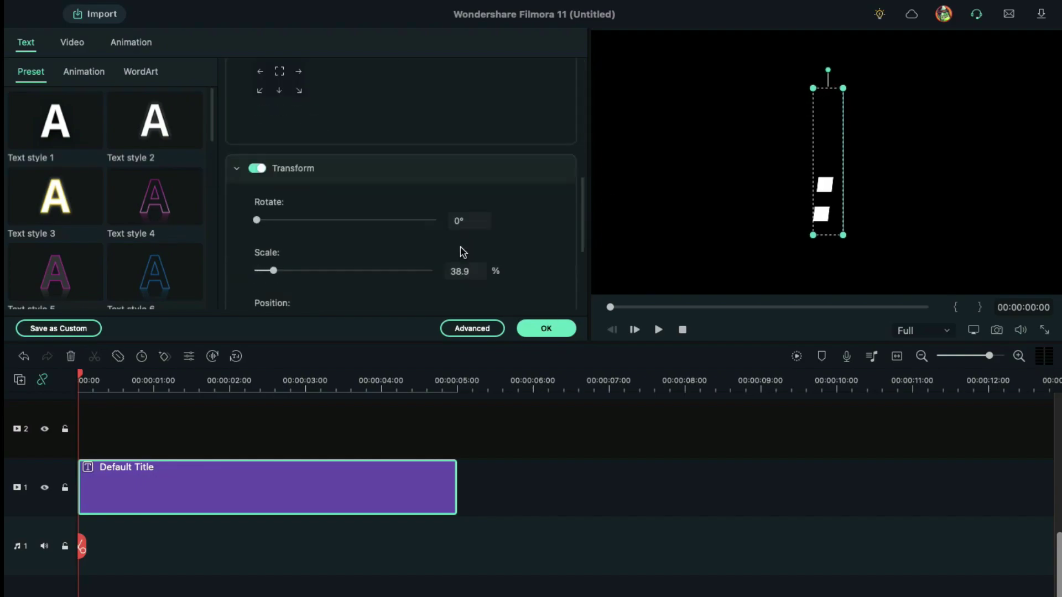
pyautogui.moveTo(338, 147); pyautogui.dragTo(353, 147)
pyautogui.click(534, 326)
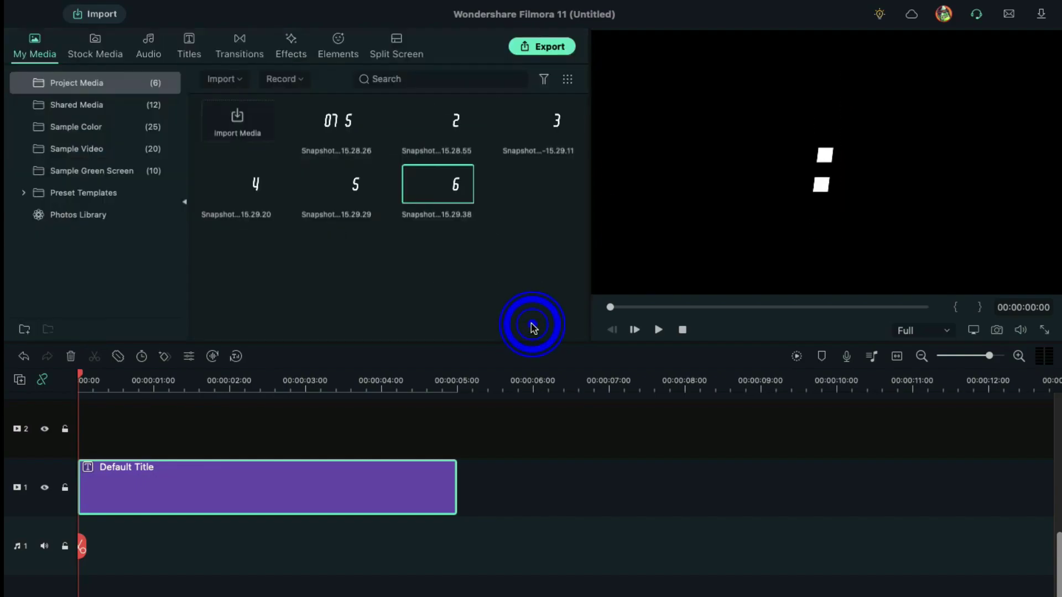
# Place the Red sample color at the start of video track 2, above the colon title.
pyautogui.click(94, 136)
pyautogui.scroll(-5, 332, 224)
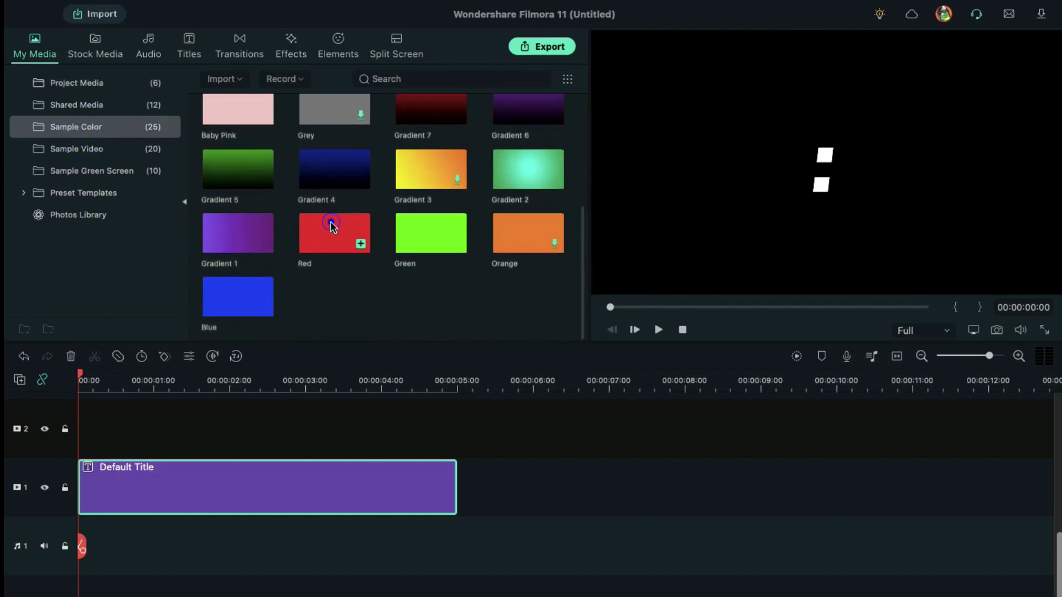
pyautogui.moveTo(332, 225); pyautogui.dragTo(79, 425)
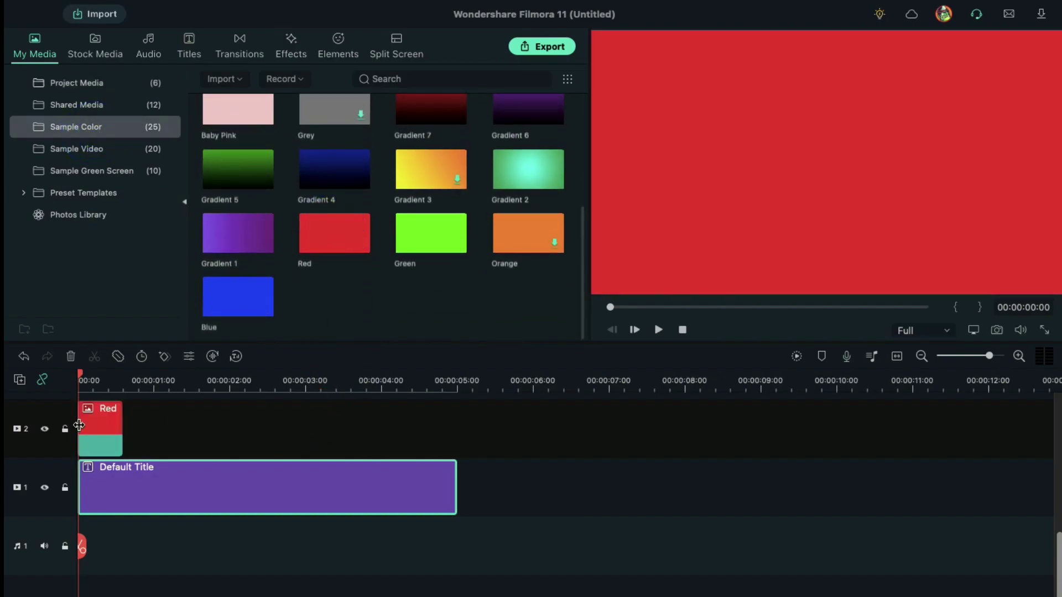
# Set the Red clip's blending mode to Multiply.
pyautogui.doubleClick(79, 424)
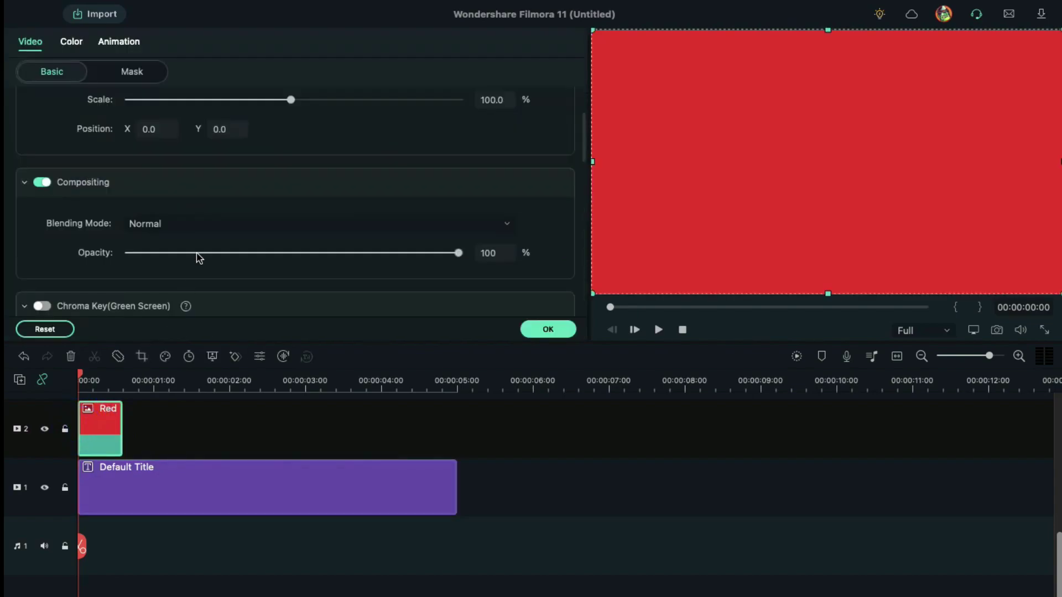
pyautogui.click(207, 224)
pyautogui.click(197, 268)
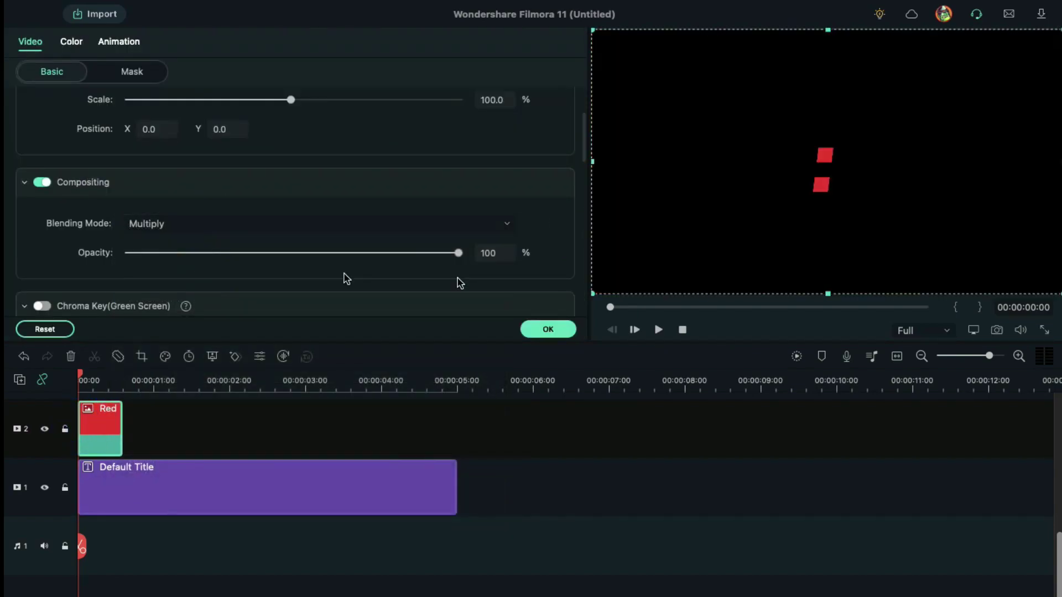
# Save a snapshot of the red colon and close the Red clip's settings.
pyautogui.click(996, 330)
pyautogui.click(683, 397)
pyautogui.click(559, 332)
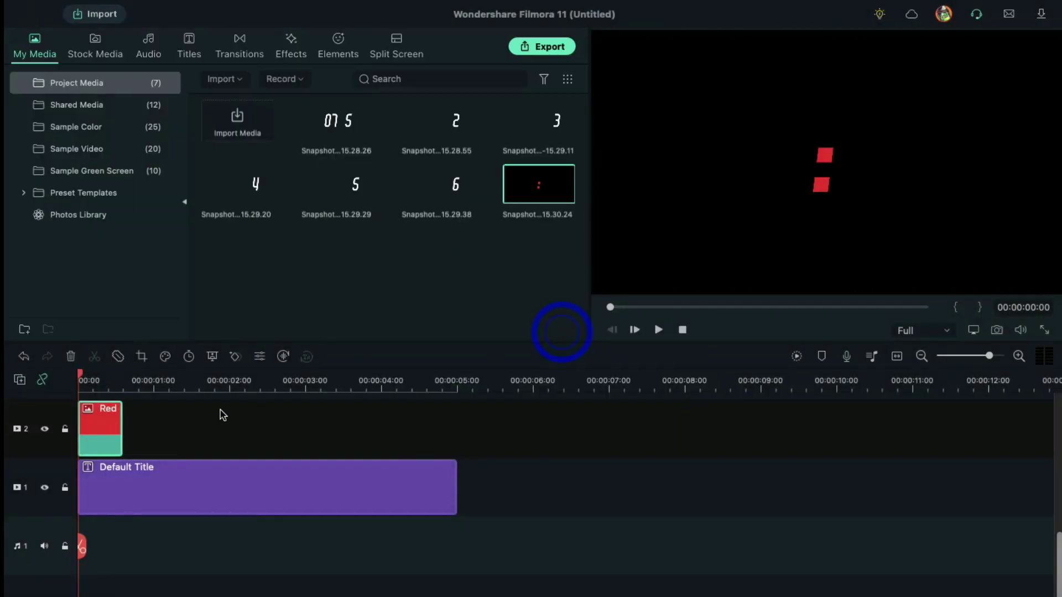
# Delete the Red clip and the colon title from the timeline.
pyautogui.click(98, 410)
pyautogui.press('Delete')
pyautogui.click(155, 486)
pyautogui.press('Delete')
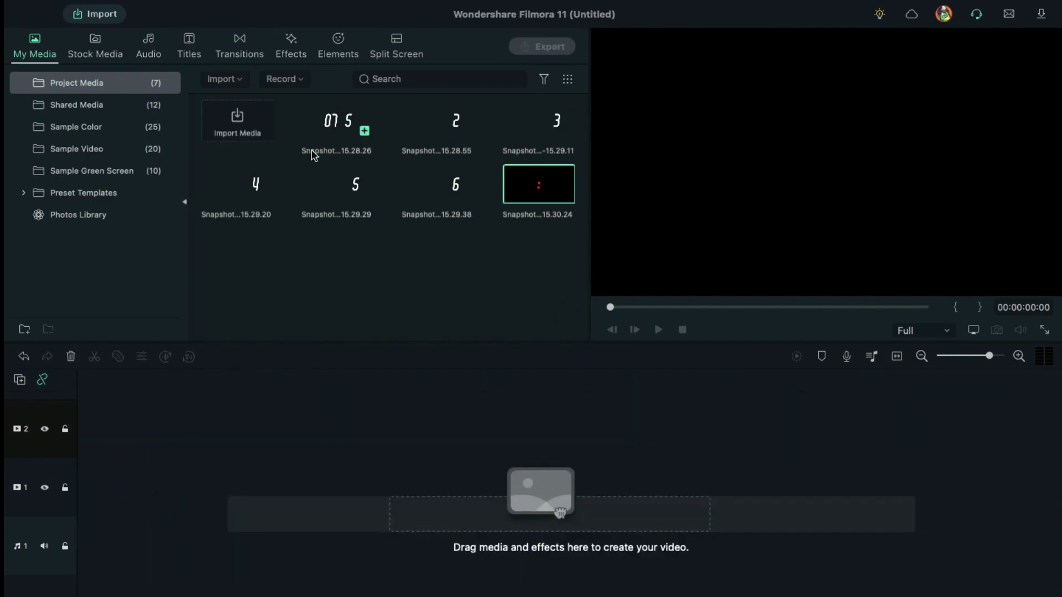
# Lay the "07 5" snapshot on track 1 for 10 seconds and the 2 and 3 snapshots on track 2 for two seconds each.
pyautogui.moveTo(327, 127); pyautogui.dragTo(836, 492)
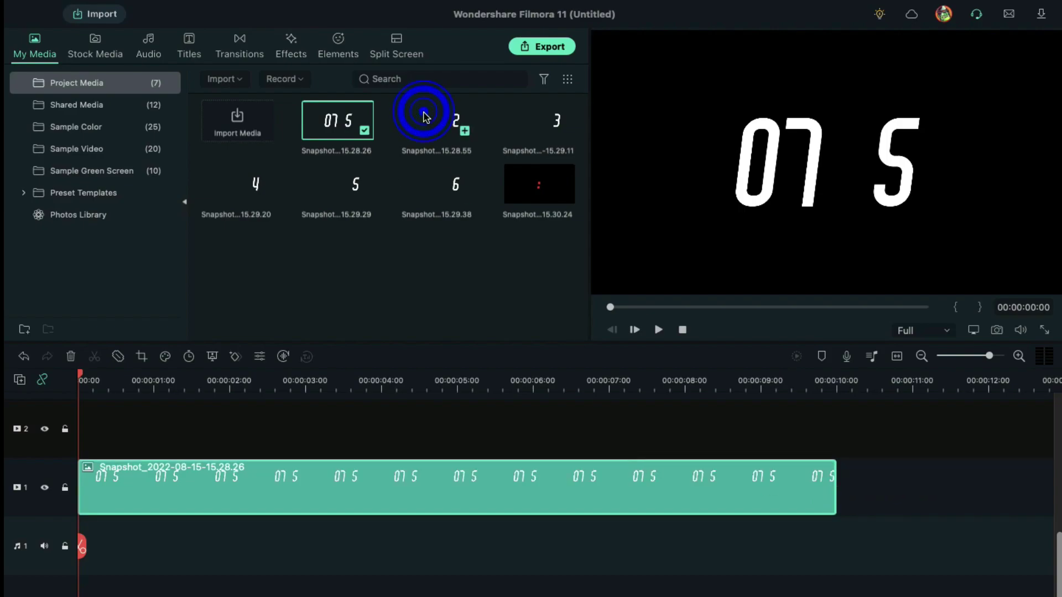
pyautogui.moveTo(79, 430); pyautogui.dragTo(380, 426)
pyautogui.moveTo(466, 179)
# Add the 4, 5 and 6 snapshots after the 3 on track 2, each lasting two seconds.
pyautogui.moveTo(249, 184); pyautogui.dragTo(532, 426)
pyautogui.moveTo(343, 184); pyautogui.dragTo(539, 423)
pyautogui.moveTo(572, 425); pyautogui.dragTo(685, 425)
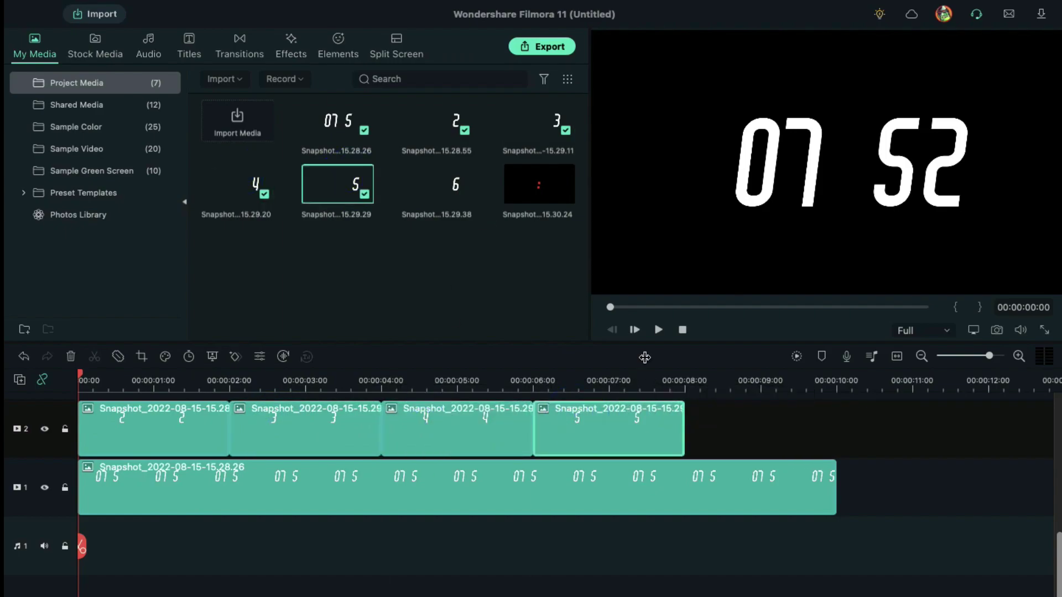
pyautogui.moveTo(442, 184); pyautogui.dragTo(691, 428)
pyautogui.moveTo(723, 431); pyautogui.dragTo(835, 437)
pyautogui.scroll(1, 594, 433)
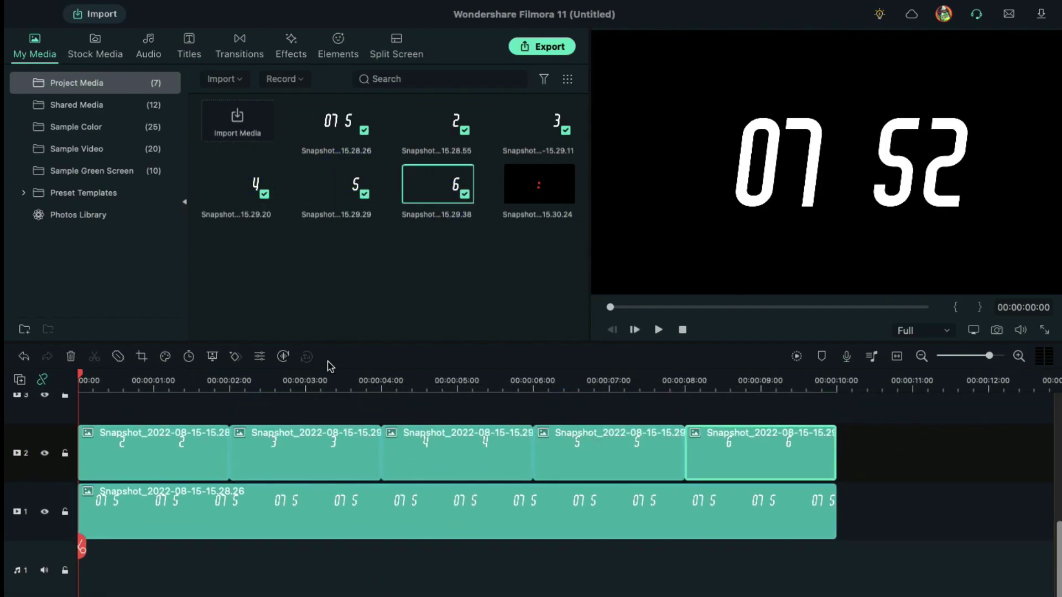
# Apply the Topple transition at every cut between the digit clips on track 2.
pyautogui.click(231, 58)
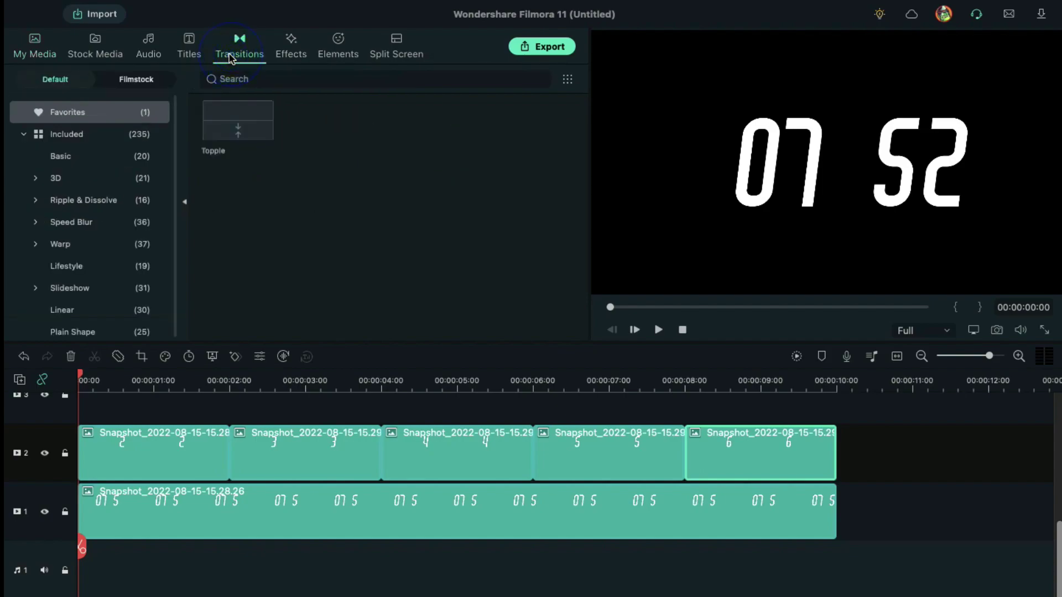
pyautogui.moveTo(235, 116); pyautogui.dragTo(235, 443)
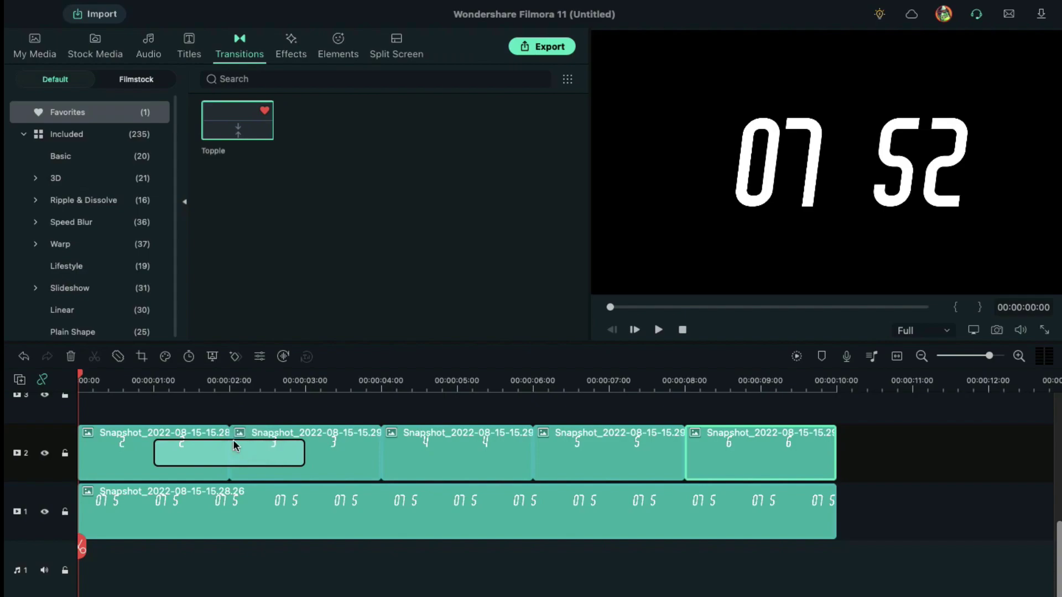
pyautogui.moveTo(225, 138); pyautogui.dragTo(575, 440)
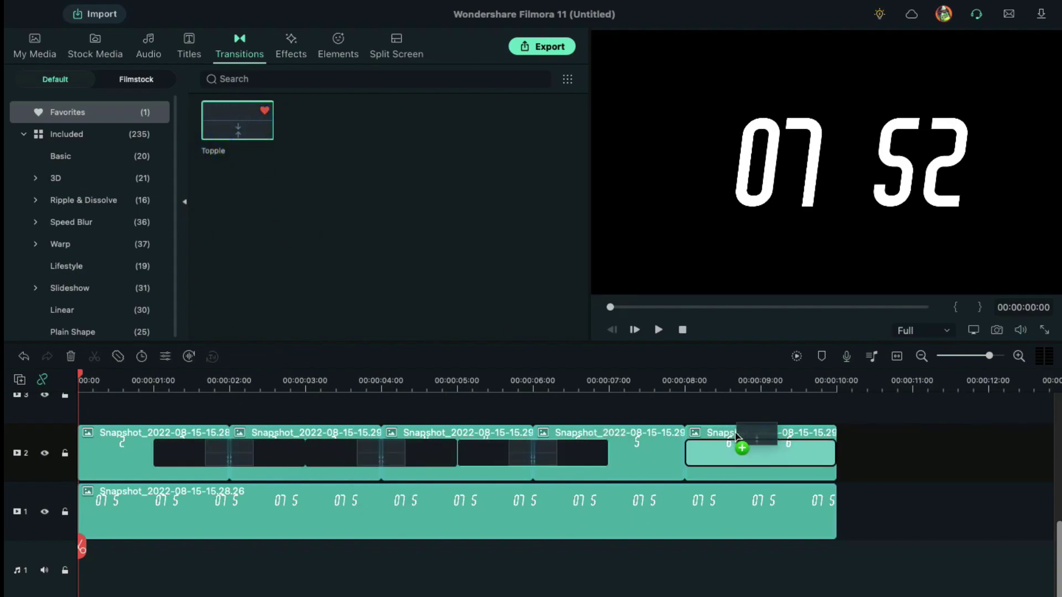
# Set the Topple transition duration to 00:00:00:10 and apply it to all transitions.
pyautogui.doubleClick(273, 458)
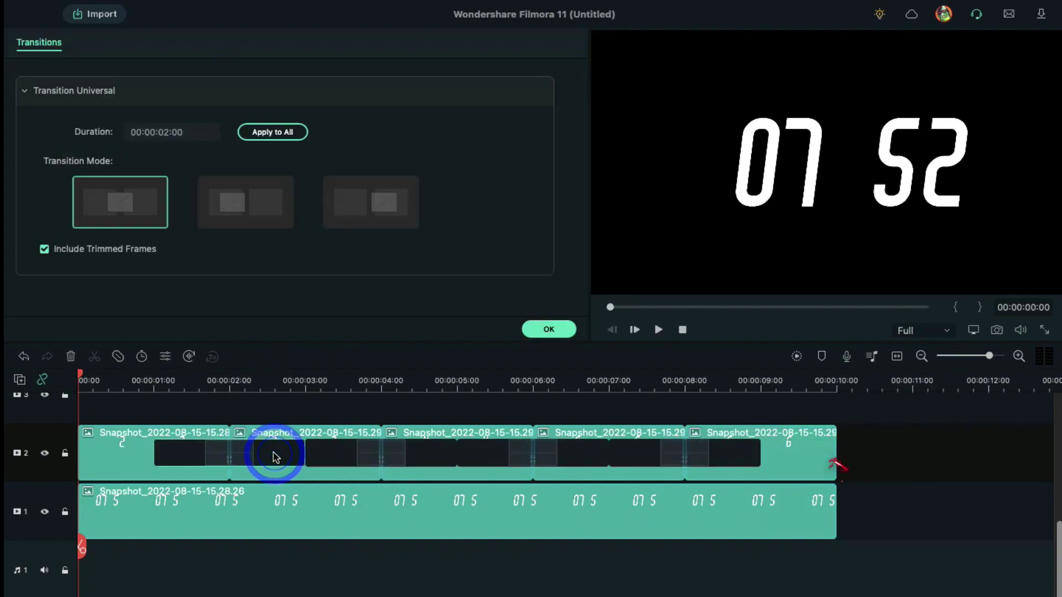
pyautogui.click(166, 132)
pyautogui.doubleClick(164, 131)
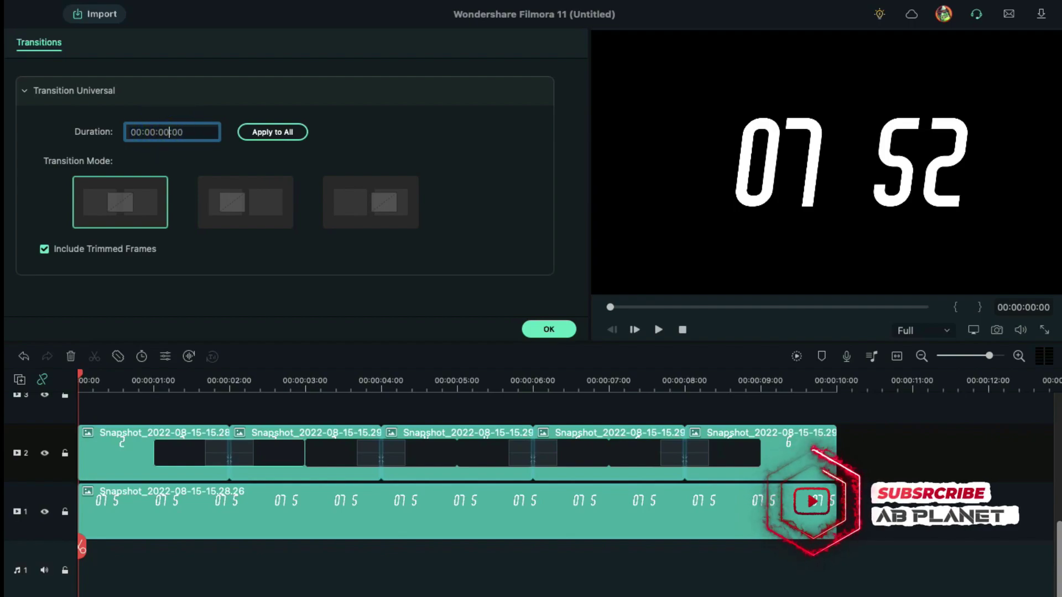
pyautogui.write('00:')
pyautogui.write('1')
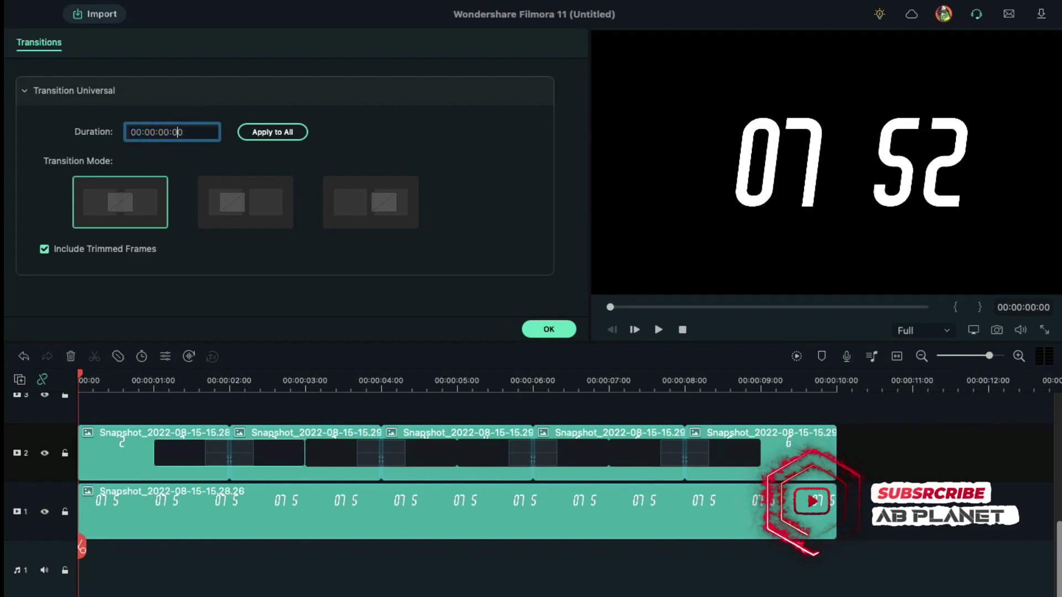
pyautogui.click(270, 134)
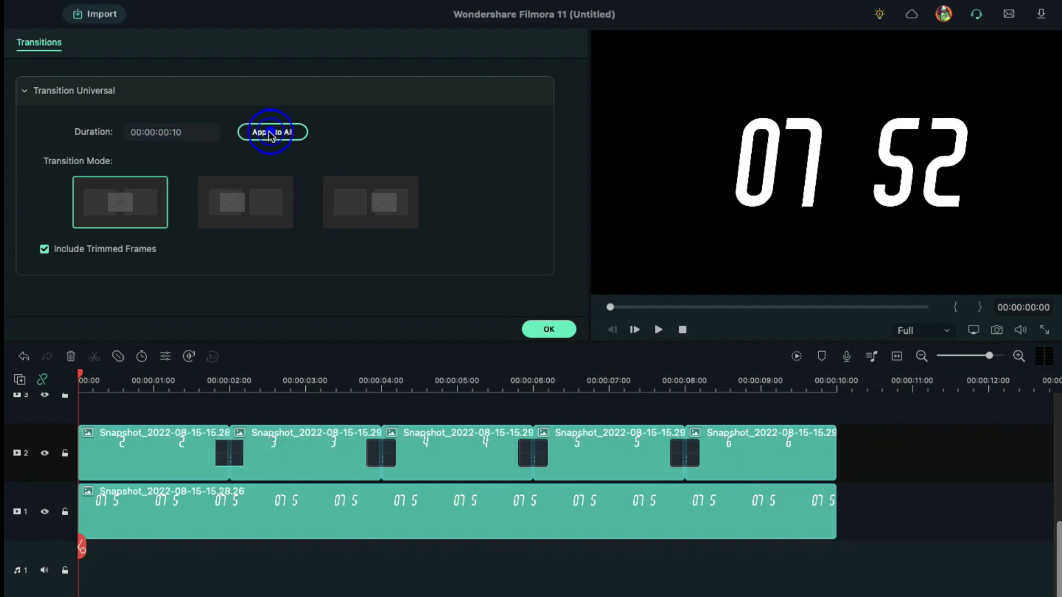
pyautogui.click(546, 329)
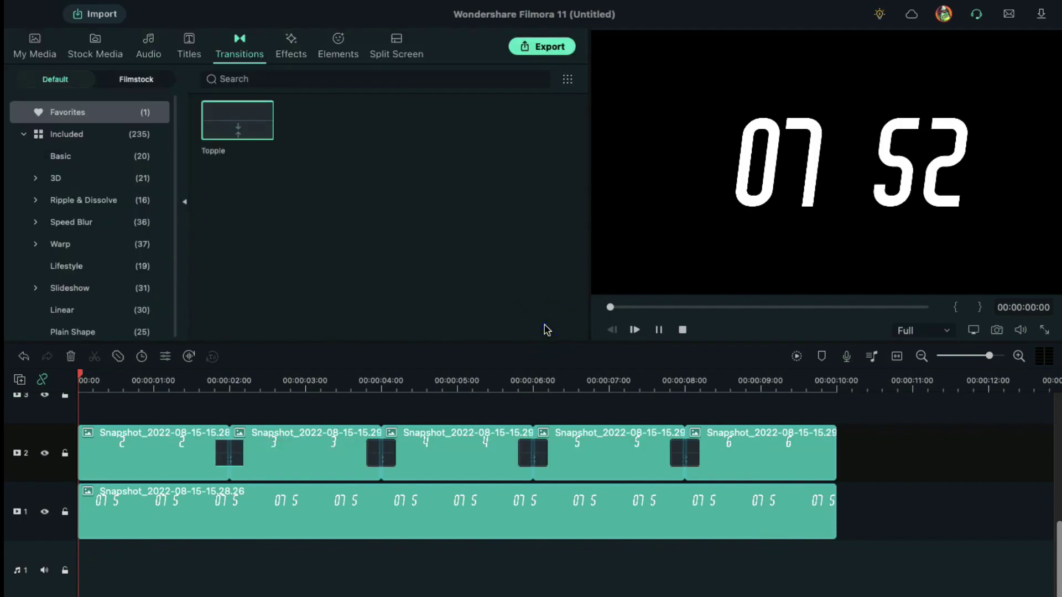
# Play the start of the timeline and step frame by frame through the first Topple transition at two seconds.
pyautogui.press('space')
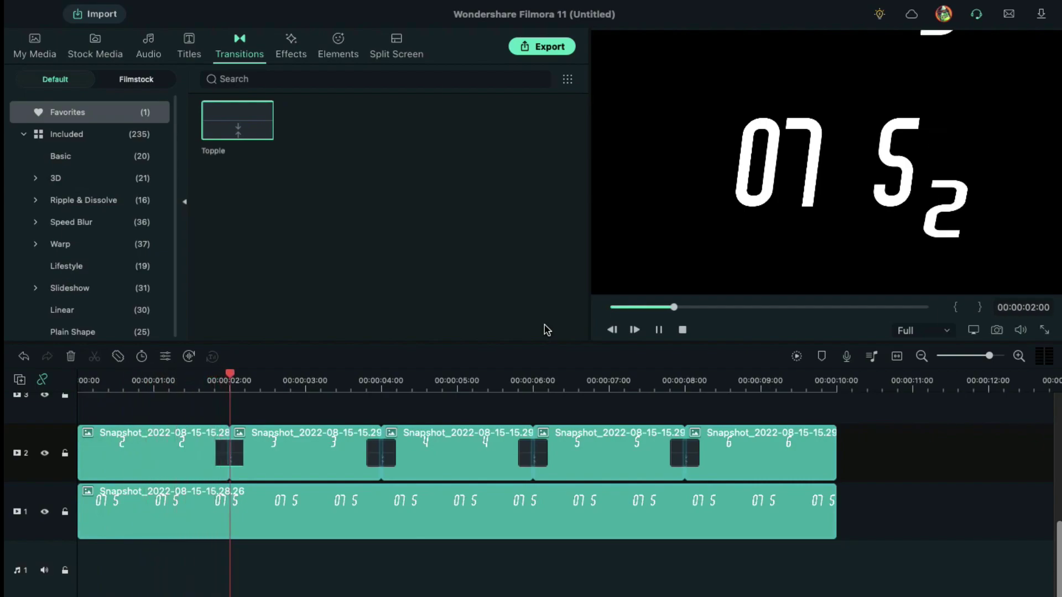
pyautogui.press('space')
pyautogui.press('Left')
pyautogui.press('Left')
pyautogui.press('Left')
pyautogui.press('Left')
pyautogui.press('Left')
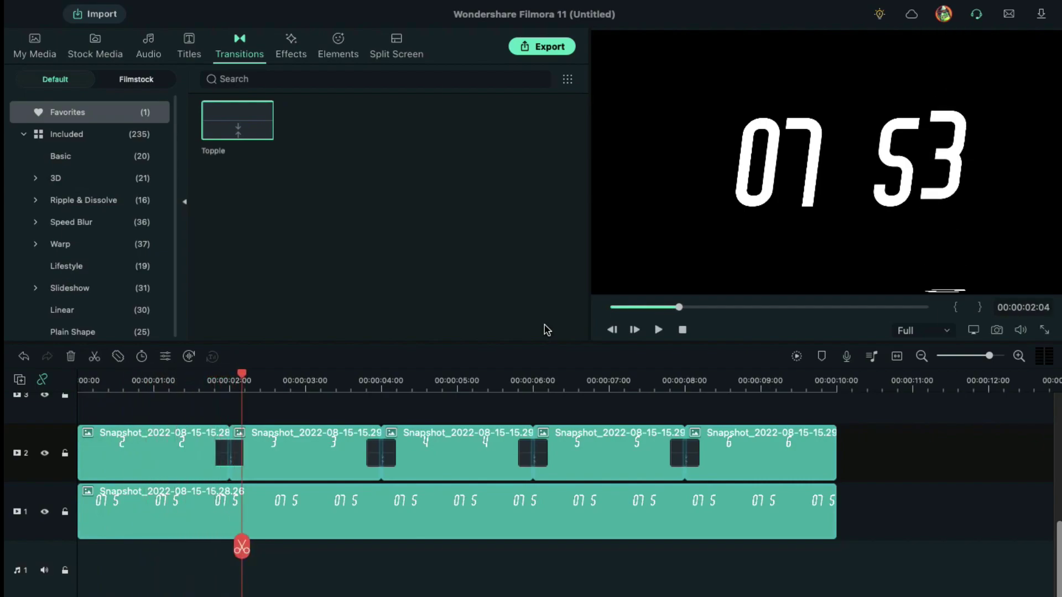
pyautogui.press('Right')
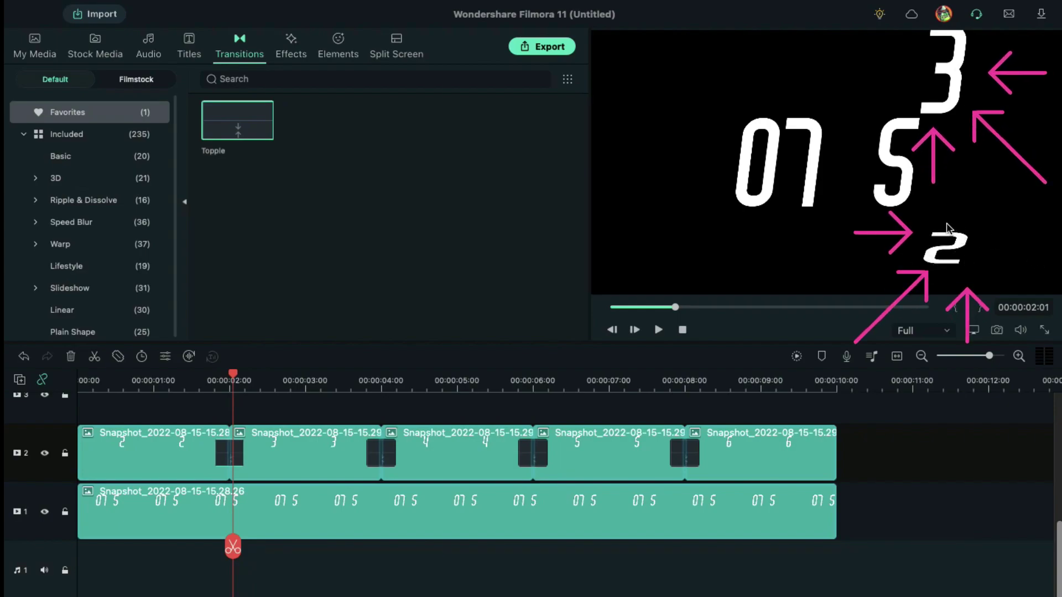
# Lay a Black sample colour clip on track 3 for 10 seconds and move it below the digits to Y -736.
pyautogui.scroll(1, 457, 469)
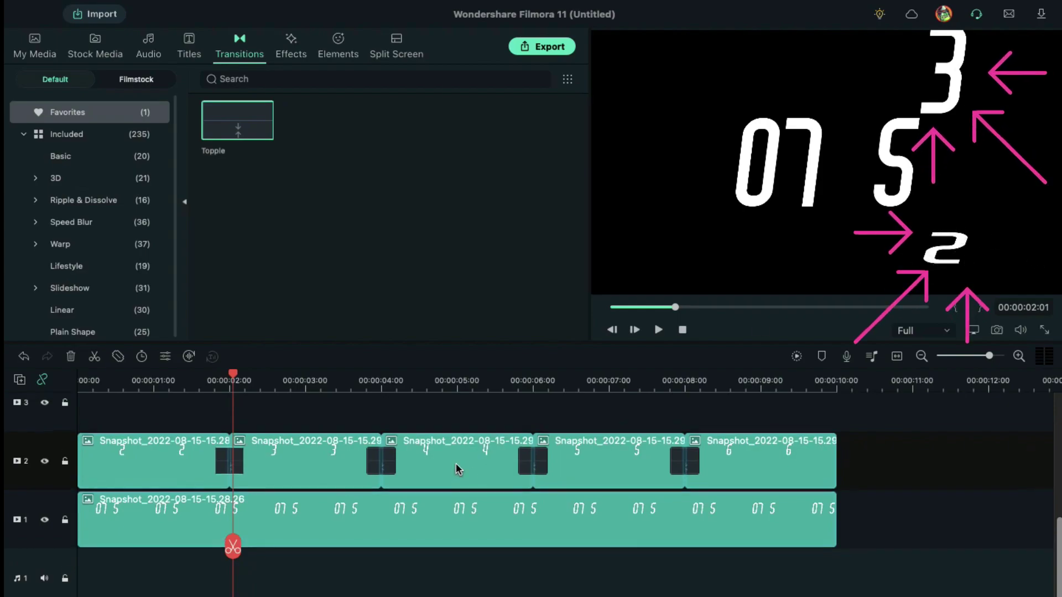
pyautogui.click(34, 47)
pyautogui.click(71, 132)
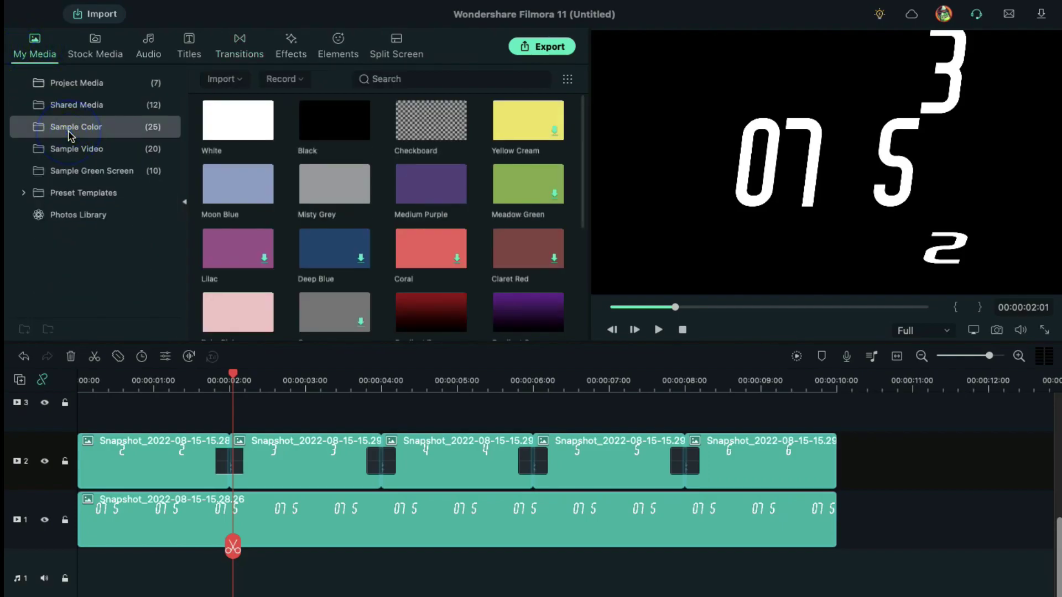
pyautogui.moveTo(313, 130); pyautogui.dragTo(835, 420)
pyautogui.doubleClick(585, 409)
pyautogui.moveTo(758, 161); pyautogui.dragTo(762, 344)
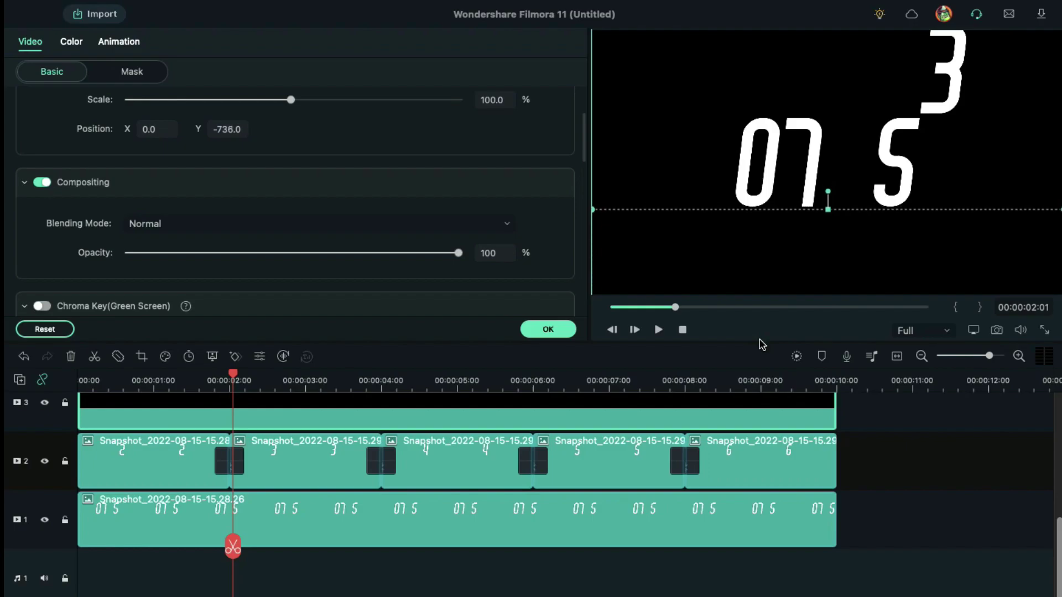
pyautogui.click(539, 330)
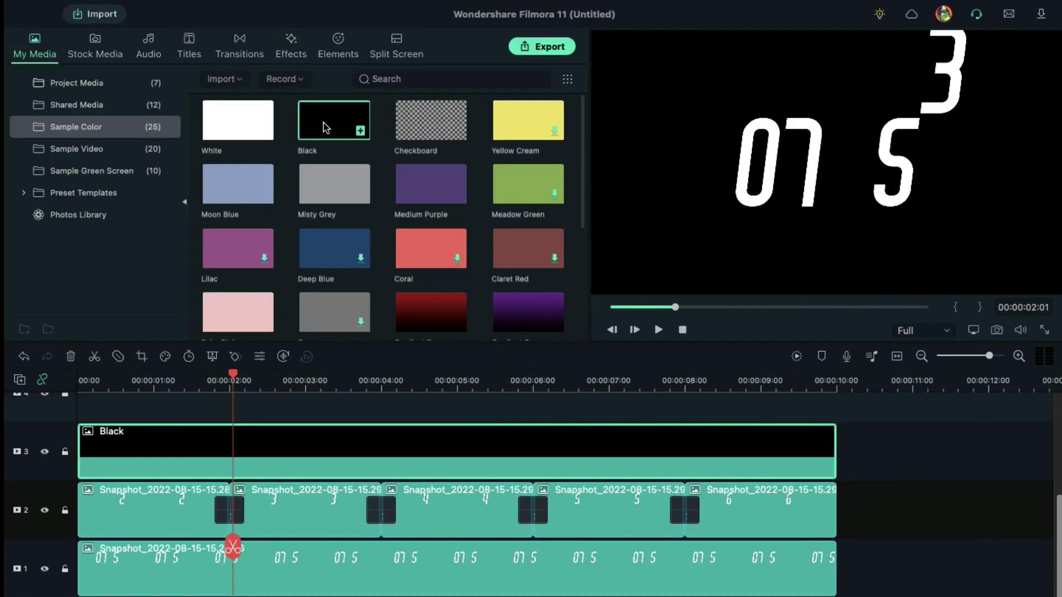
# Add a second 10-second Black clip on track 4 and move it up to cover the area above the digits.
pyautogui.moveTo(323, 127); pyautogui.dragTo(83, 413)
pyautogui.moveTo(123, 412); pyautogui.dragTo(836, 431)
pyautogui.scroll(2, 443, 431)
pyautogui.doubleClick(443, 431)
pyautogui.moveTo(753, 203); pyautogui.dragTo(750, 64)
pyautogui.click(563, 331)
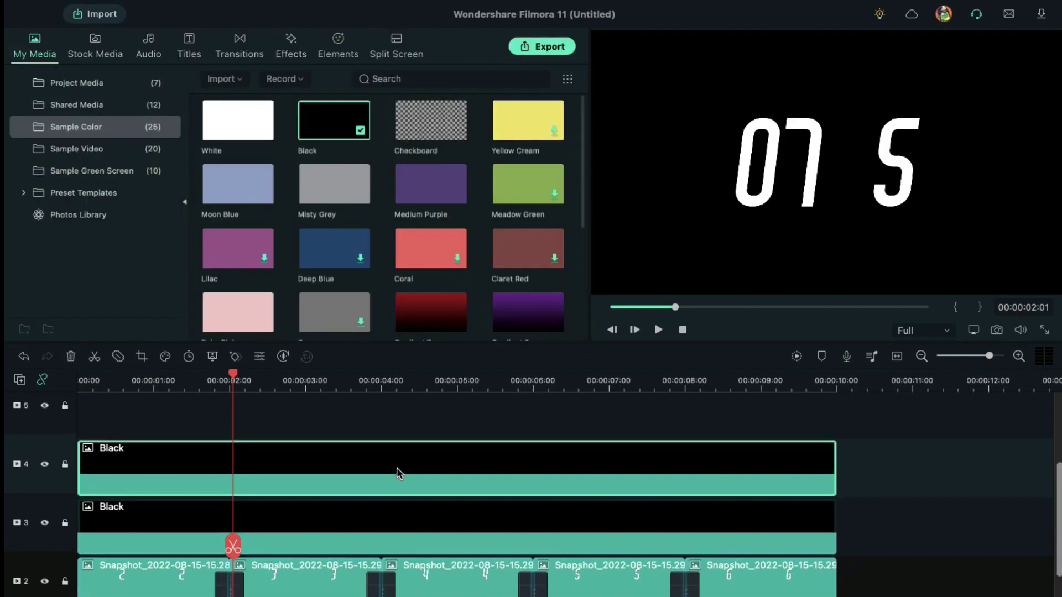
# Lay the red colon snapshot on track 5 for 10 seconds and set its blending mode to Screen.
pyautogui.click(102, 84)
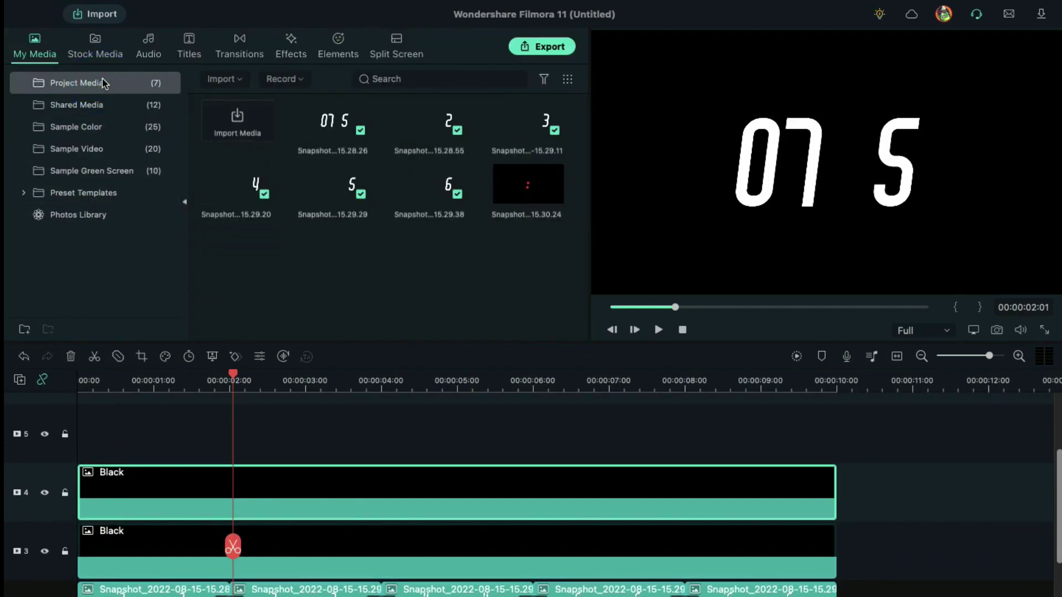
pyautogui.moveTo(497, 184); pyautogui.dragTo(836, 443)
pyautogui.doubleClick(366, 427)
pyautogui.click(265, 227)
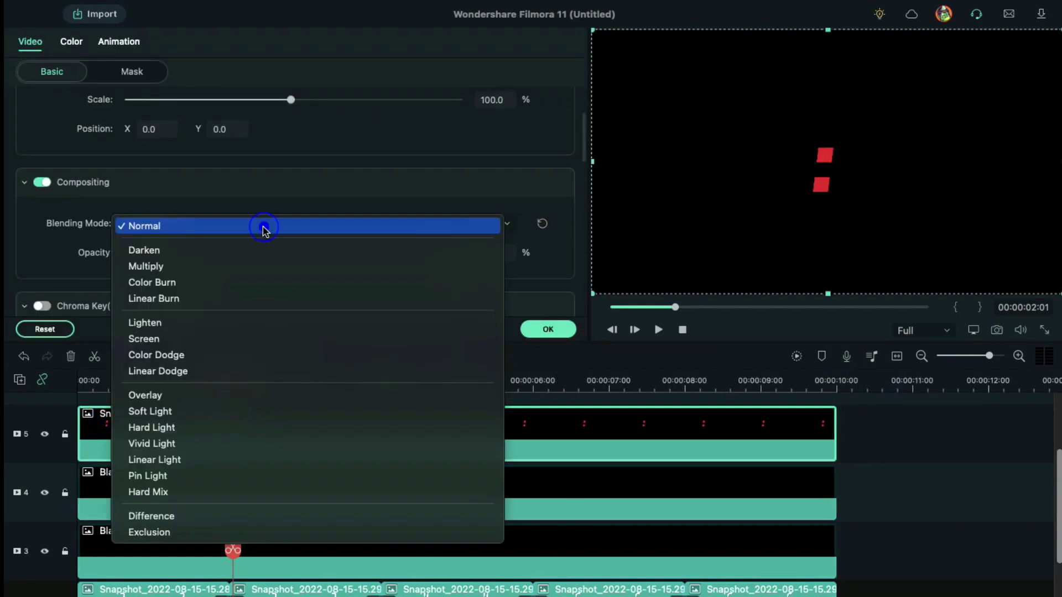
pyautogui.click(238, 338)
# Position the colon between the 7 and the 5 at X 97.0, Y 16.0.
pyautogui.scroll(2, 231, 195)
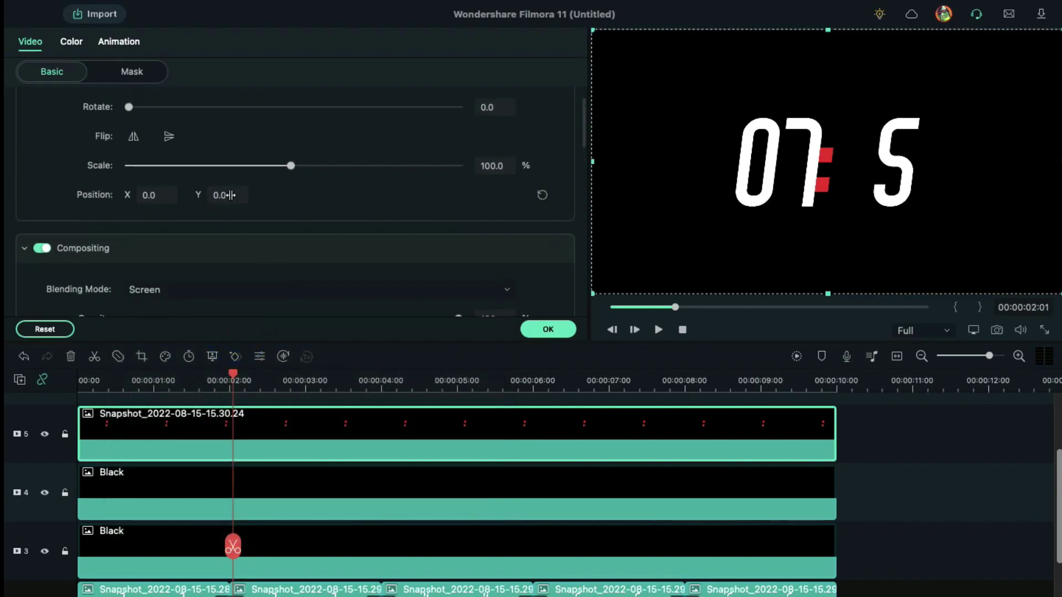
pyautogui.moveTo(220, 194); pyautogui.dragTo(229, 195)
pyautogui.moveTo(141, 195); pyautogui.dragTo(194, 195)
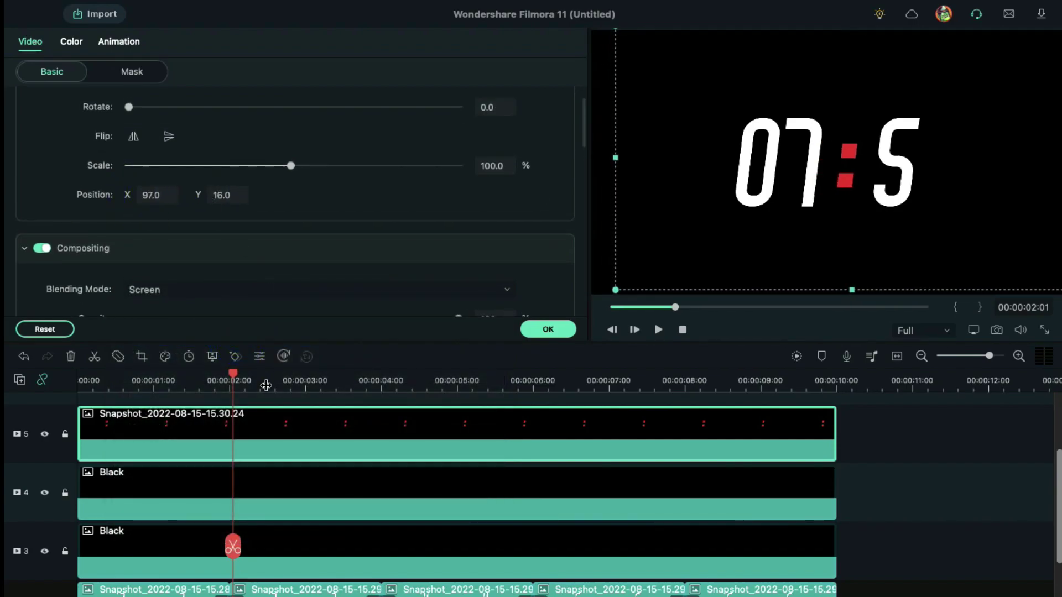
# Split the colon clip on track 5 at 00:00:00:15, 00:00:01:05 and 00:00:01:20.
pyautogui.moveTo(234, 379); pyautogui.dragTo(125, 385)
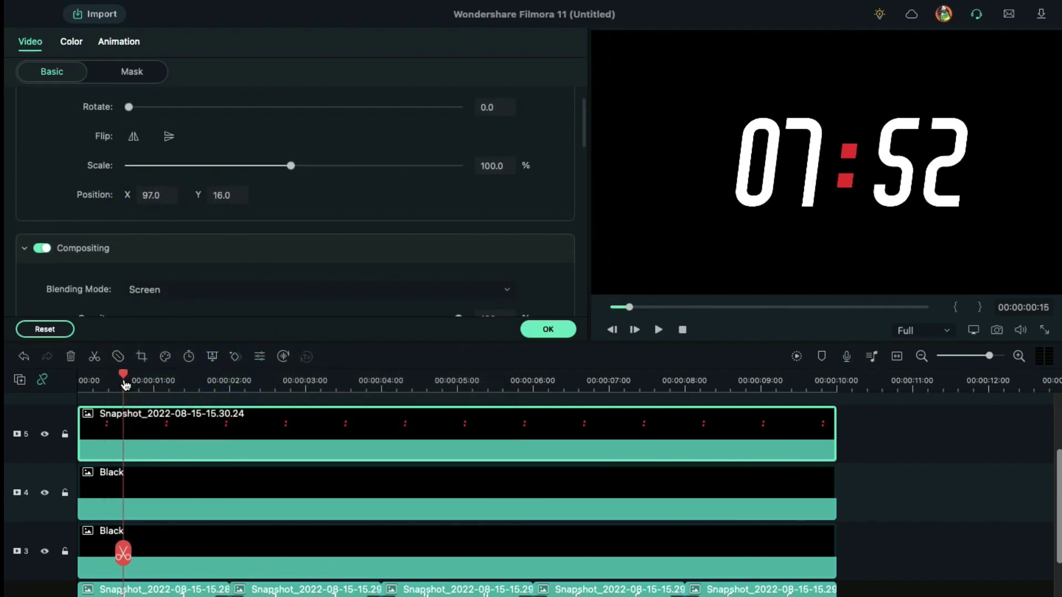
pyautogui.click(126, 550)
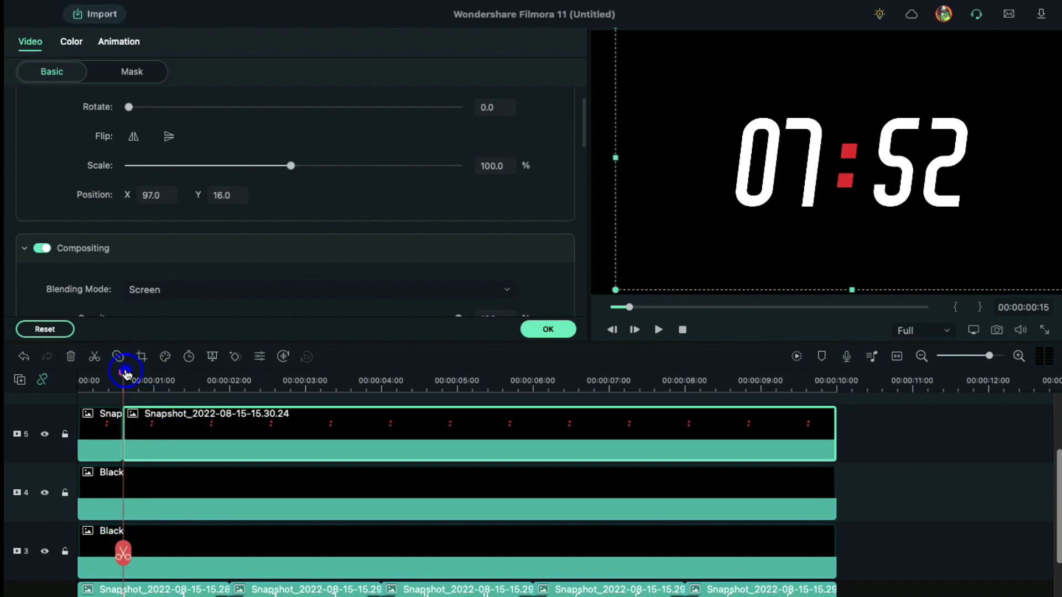
pyautogui.moveTo(125, 374); pyautogui.dragTo(172, 377)
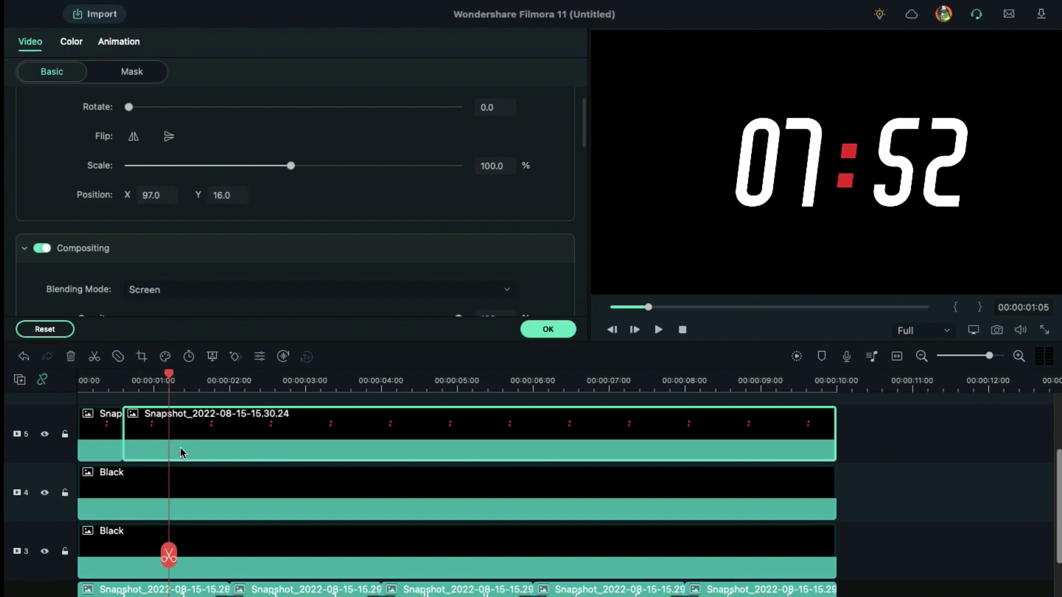
pyautogui.click(169, 550)
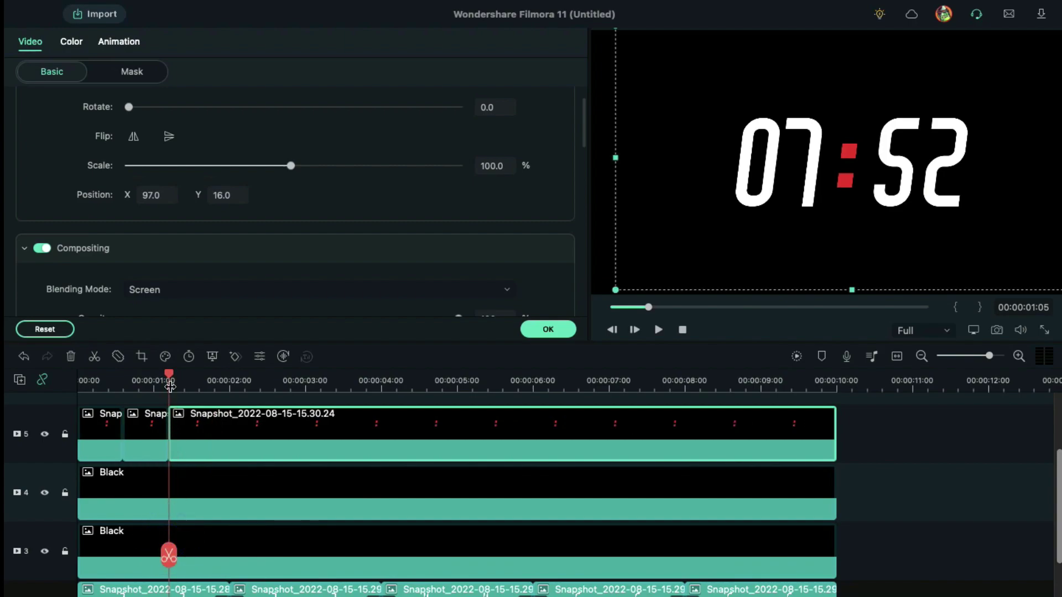
pyautogui.moveTo(171, 378); pyautogui.dragTo(221, 380)
pyautogui.click(215, 556)
# Delete the long last piece and the second short piece of the split colon clip.
pyautogui.click(250, 438)
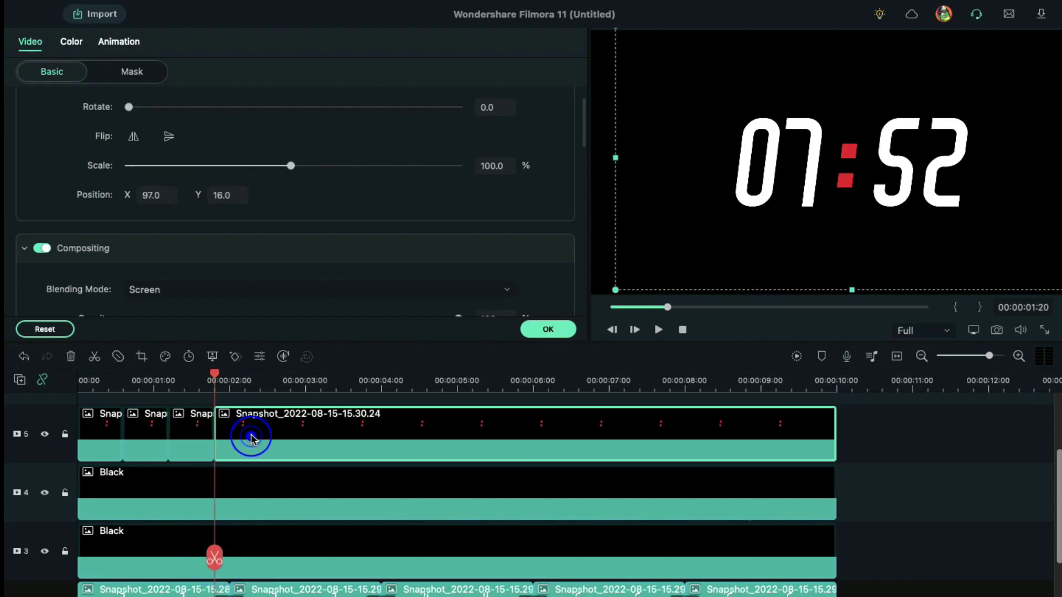
pyautogui.press('Delete')
pyautogui.click(140, 424)
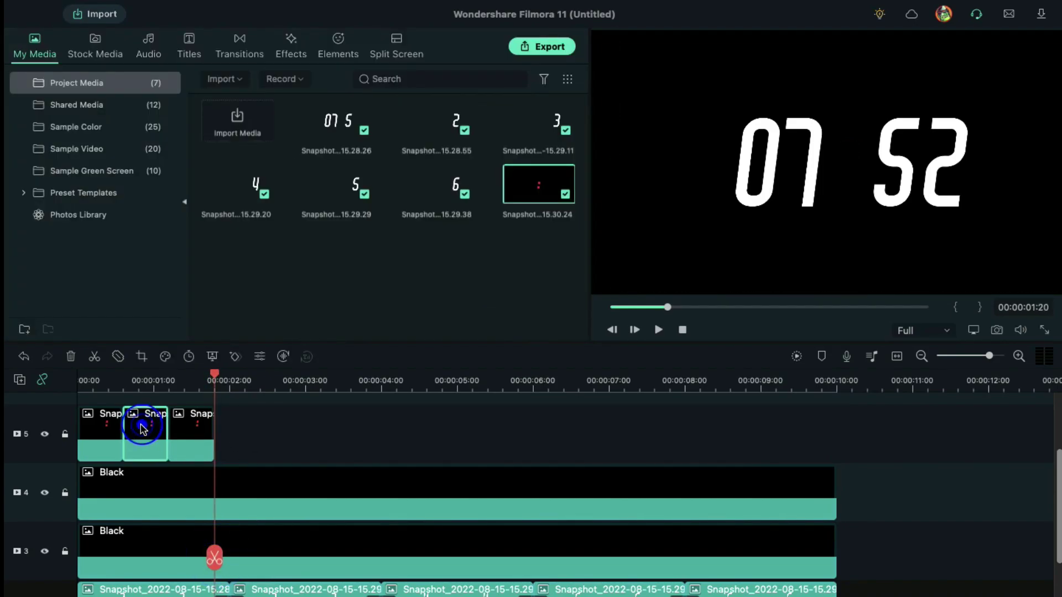
pyautogui.press('Delete')
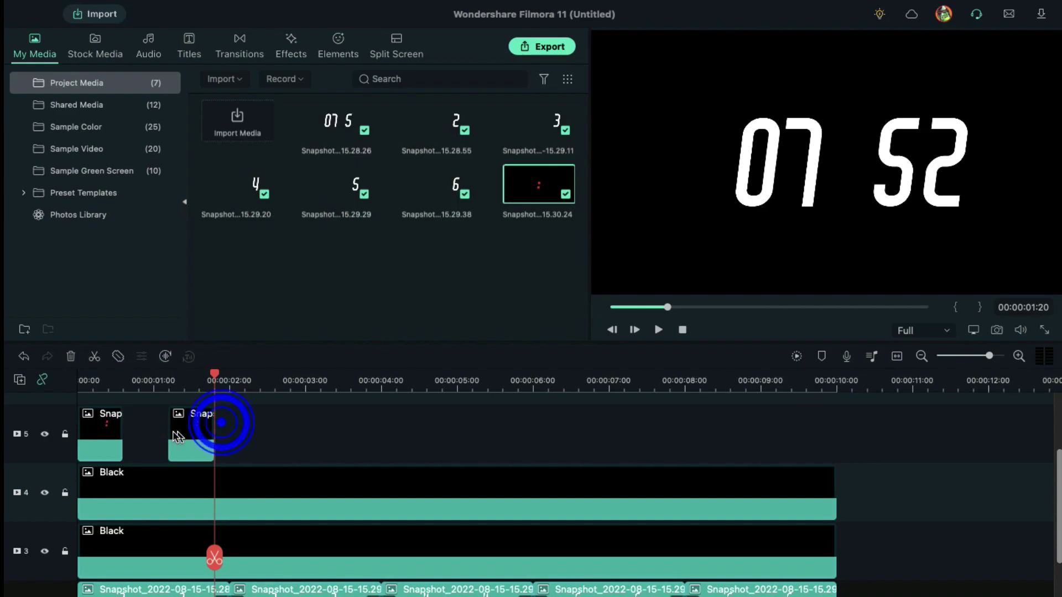
# Copy the two remaining colon pieces and paste them repeatedly on track 5 from 00:00:02:10 up to the 10-second mark.
pyautogui.click(176, 437)
pyautogui.keyDown('super'); pyautogui.click(99, 427); pyautogui.keyUp('super')
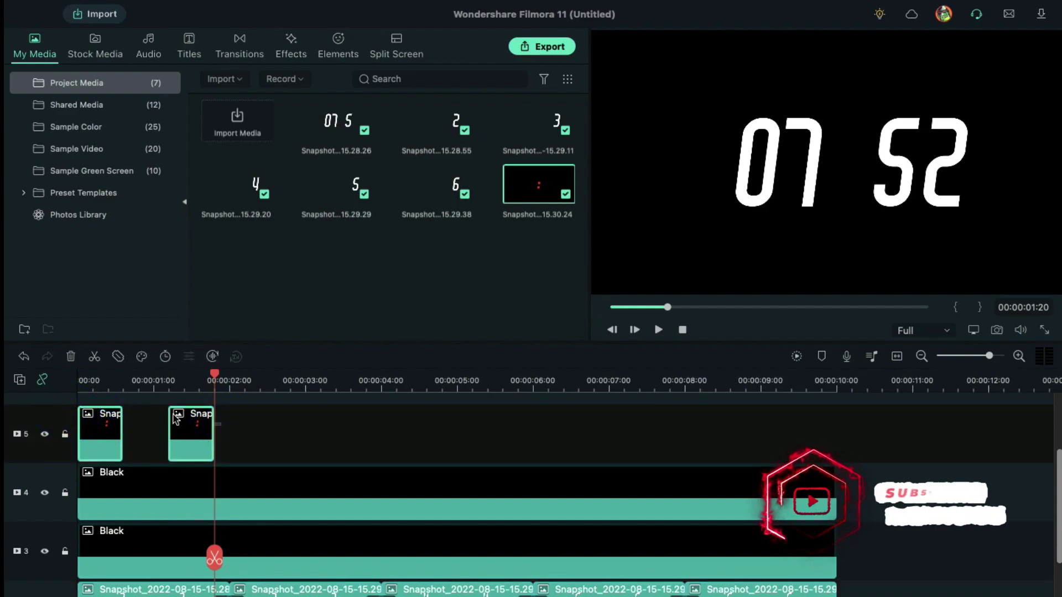
pyautogui.click(260, 382)
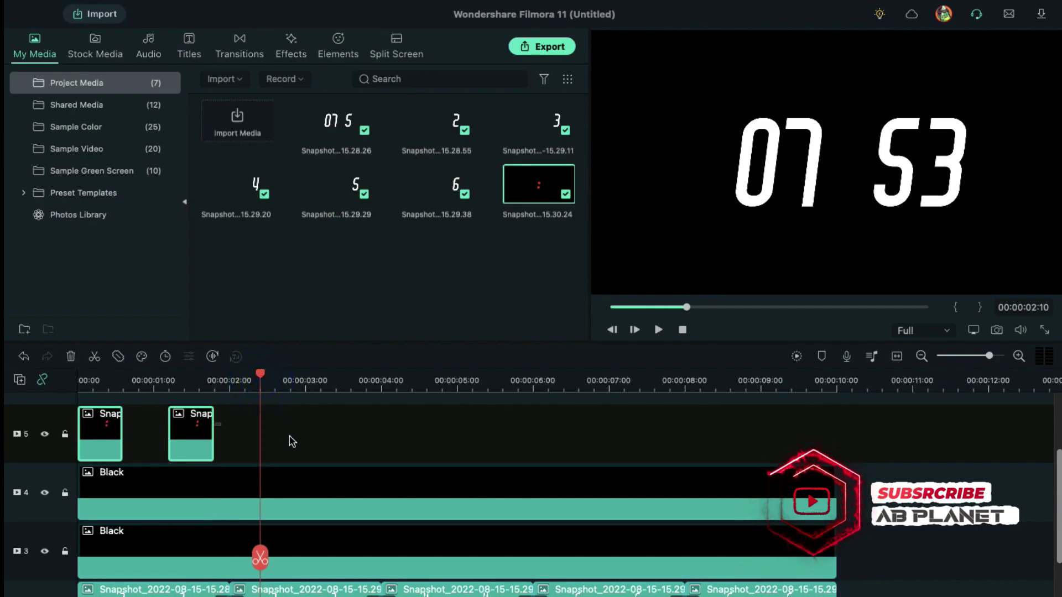
pyautogui.hotkey('ctrl', 'v')
pyautogui.hotkey('ctrl', 'v')
pyautogui.hotkey('ctrl', 'v')
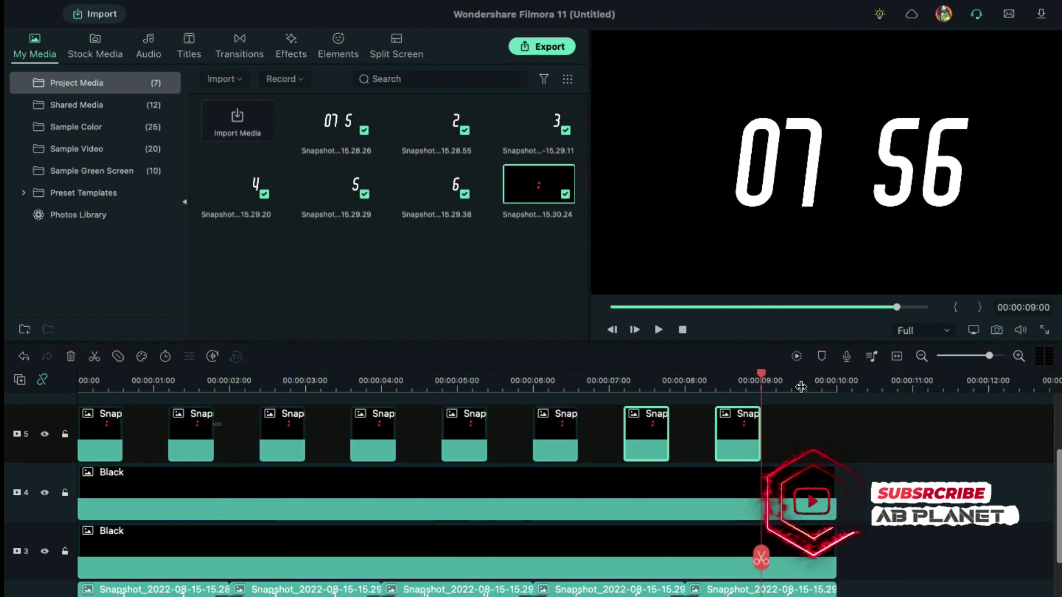
pyautogui.hotkey('ctrl', 'v')
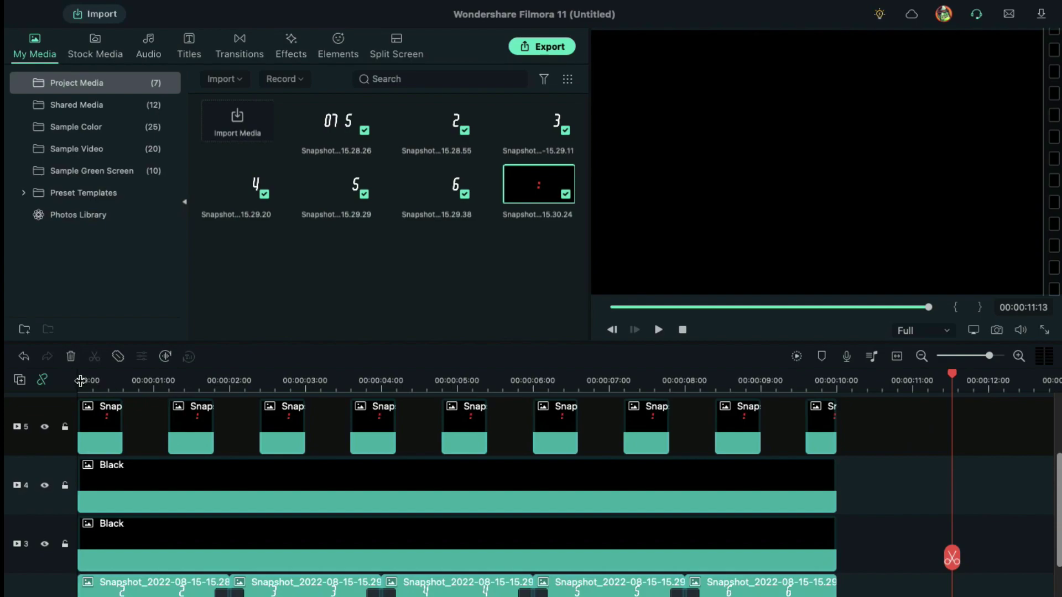
# Play the clock animation from the start to check the blinking colon and changing digits.
pyautogui.click(80, 381)
pyautogui.press('space')
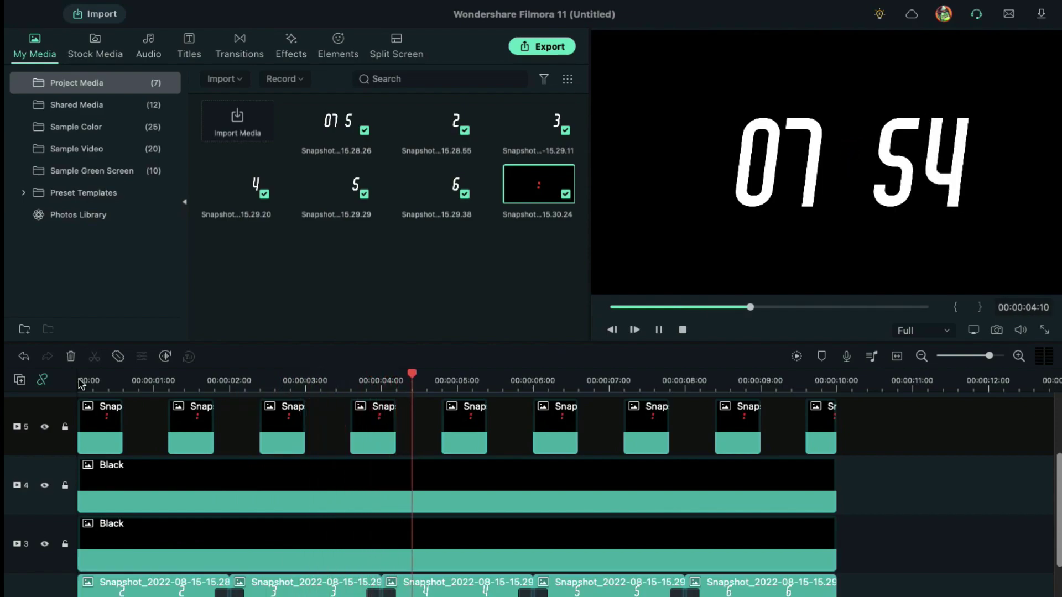
pyautogui.press('space')
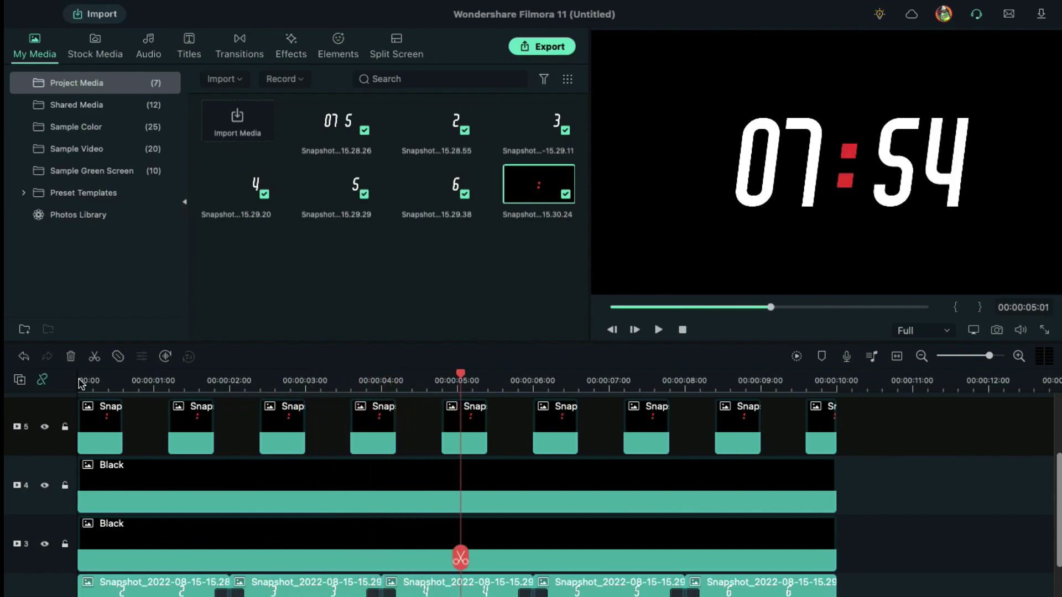
# Export the clock animation to the Desktop as an MP4 named "D Clock".
pyautogui.click(544, 50)
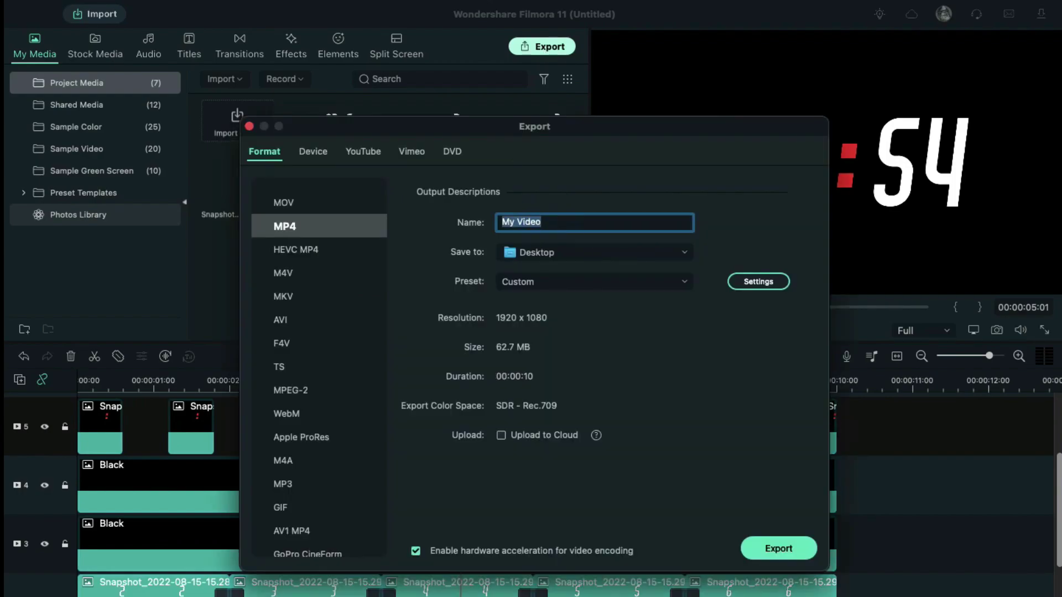
pyautogui.write('D Clock')
pyautogui.click(778, 546)
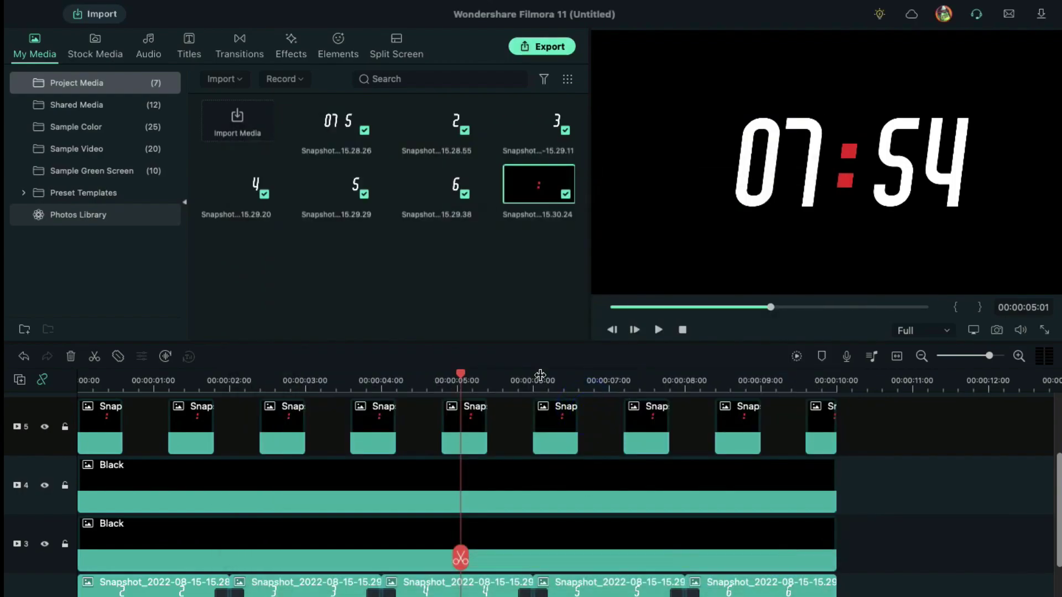
# Delete all snapshots from the project media together with their clips on the timeline.
pyautogui.hotkey('ctrl', 'a')
pyautogui.press('Delete')
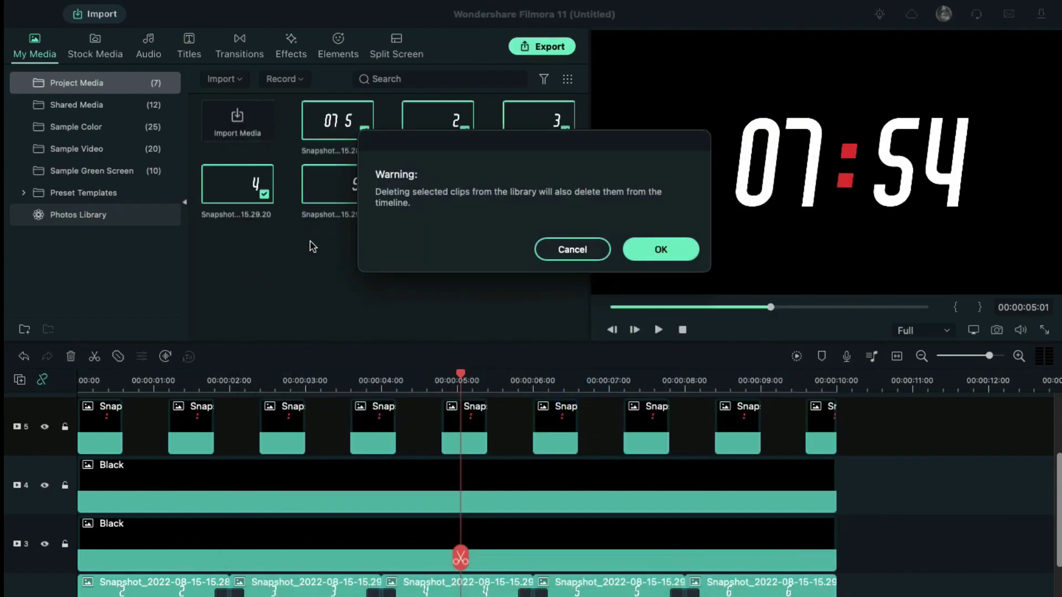
pyautogui.click(684, 243)
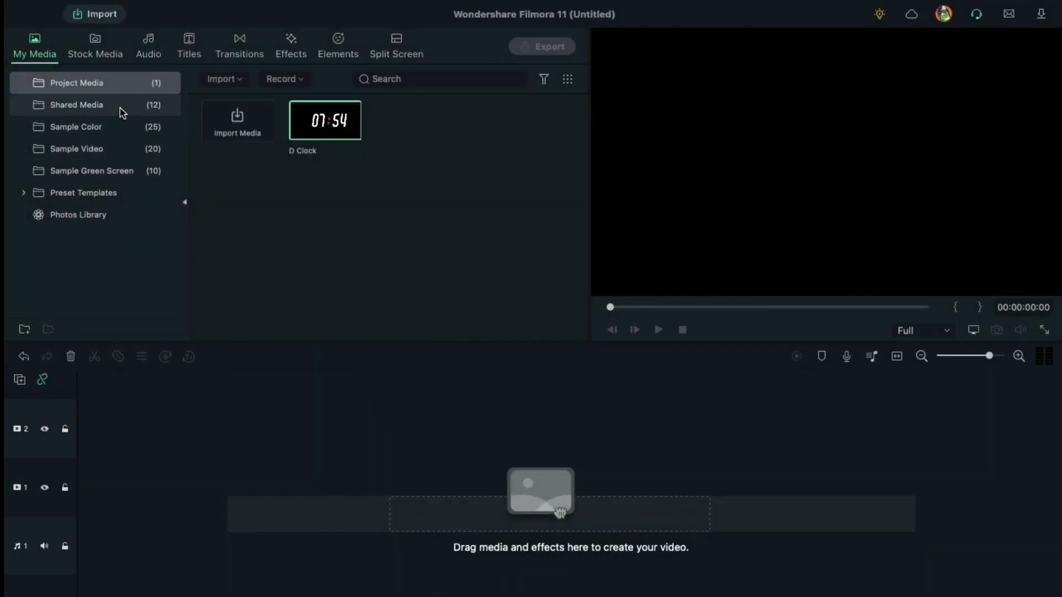
# Place the wooden cabinet snapshot from Shared Media at the start of track 1 and extend it to 10 seconds.
pyautogui.click(122, 107)
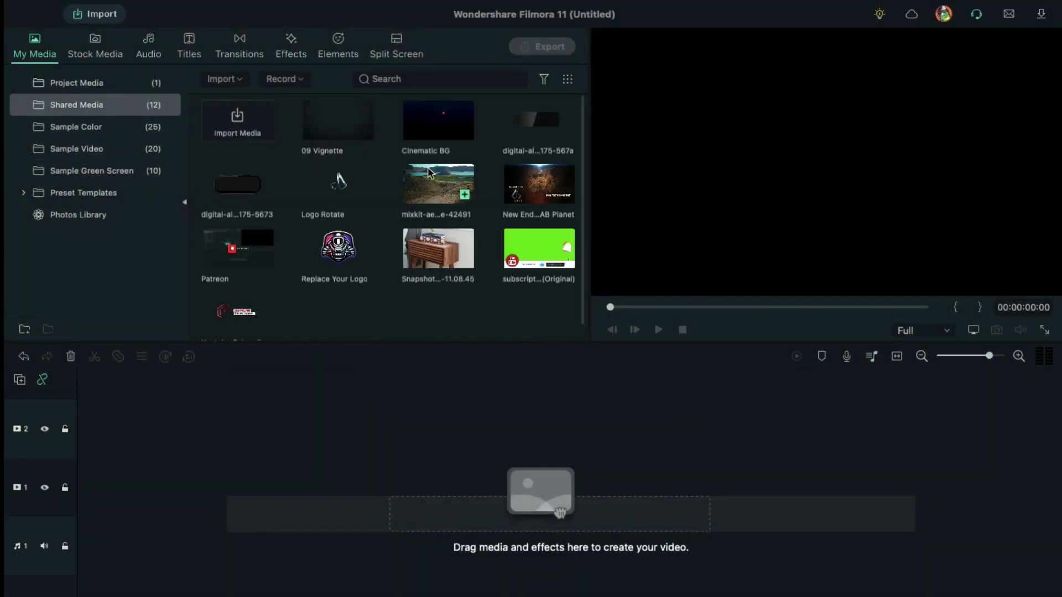
pyautogui.moveTo(416, 253); pyautogui.dragTo(84, 495)
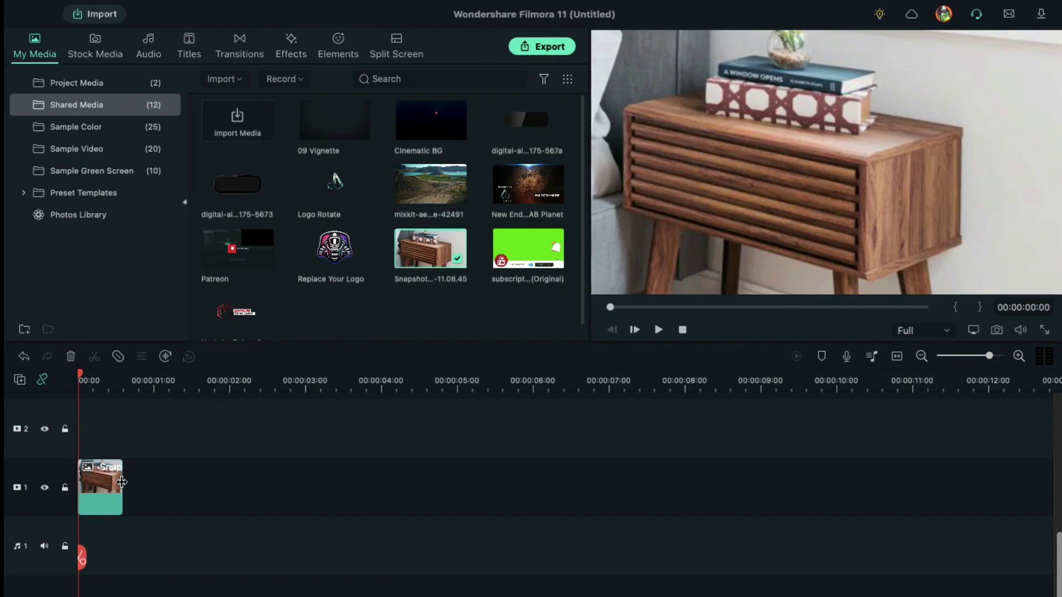
pyautogui.moveTo(402, 481); pyautogui.dragTo(835, 481)
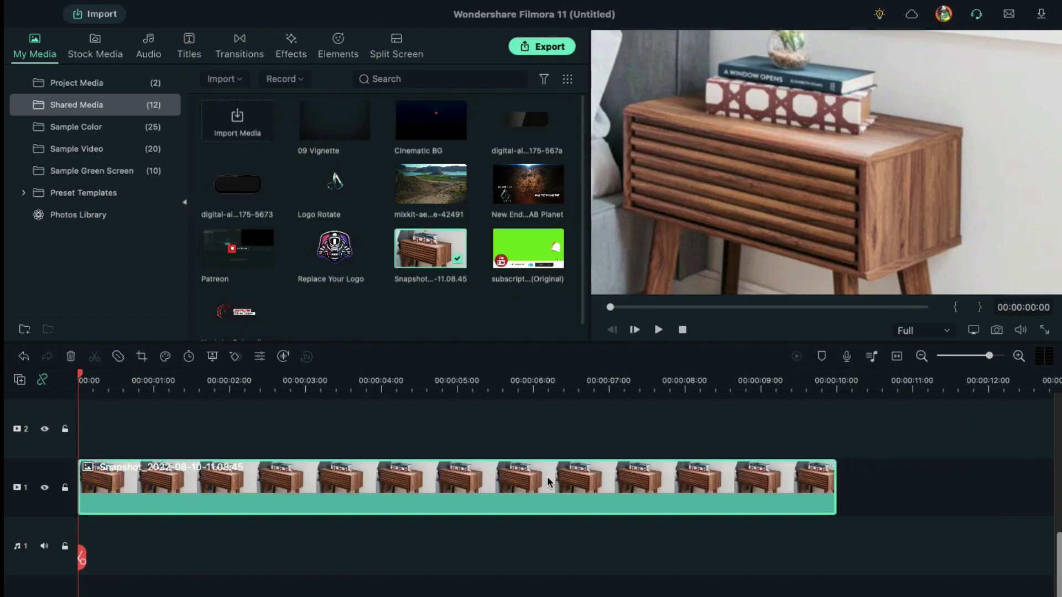
# Enlarge the cabinet image to a scale of 303.5% and reposition it to X -187, Y -435.
pyautogui.doubleClick(550, 482)
pyautogui.moveTo(291, 166); pyautogui.dragTo(361, 166)
pyautogui.moveTo(215, 194); pyautogui.dragTo(11, 181)
pyautogui.moveTo(362, 166); pyautogui.dragTo(404, 166)
pyautogui.moveTo(215, 194); pyautogui.dragTo(207, 194)
pyautogui.moveTo(143, 194); pyautogui.dragTo(133, 194)
pyautogui.click(564, 330)
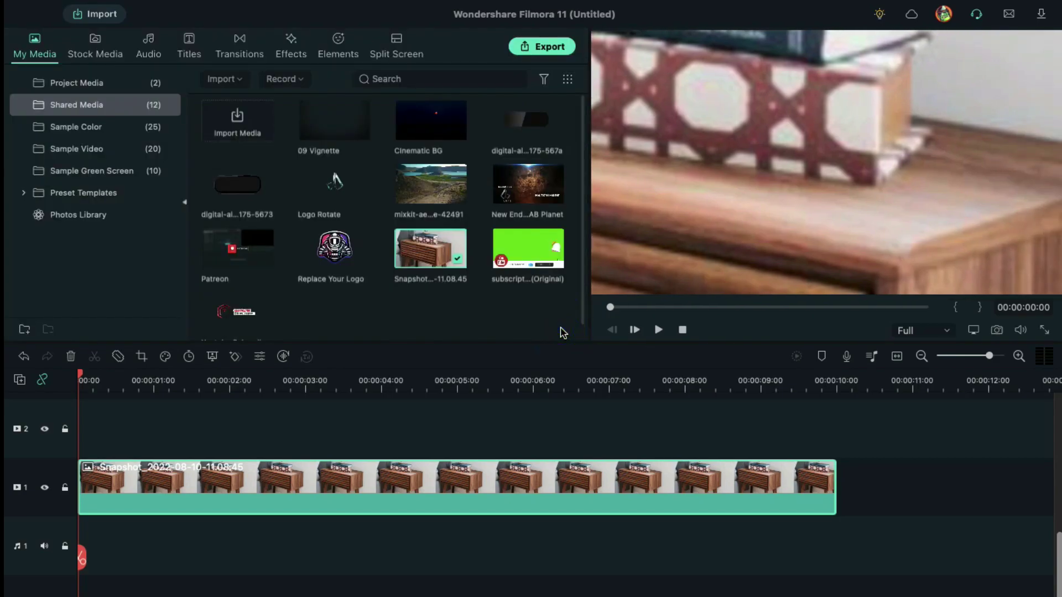
# Place the digital alarm clock body image ending in 5673 on track 3 and extend it to 10 seconds.
pyautogui.scroll(2, 161, 481)
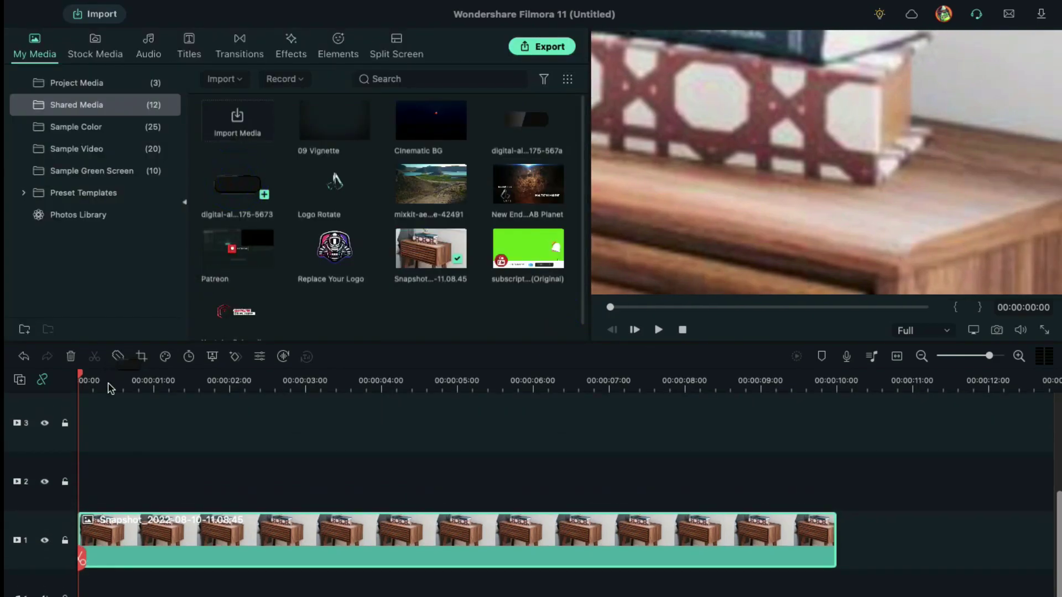
pyautogui.moveTo(84, 431); pyautogui.dragTo(836, 460)
# Rescale the cabinet background to 353.8% and shift it to X -450, Y -506 so the tabletop sits behind the clock.
pyautogui.doubleClick(694, 539)
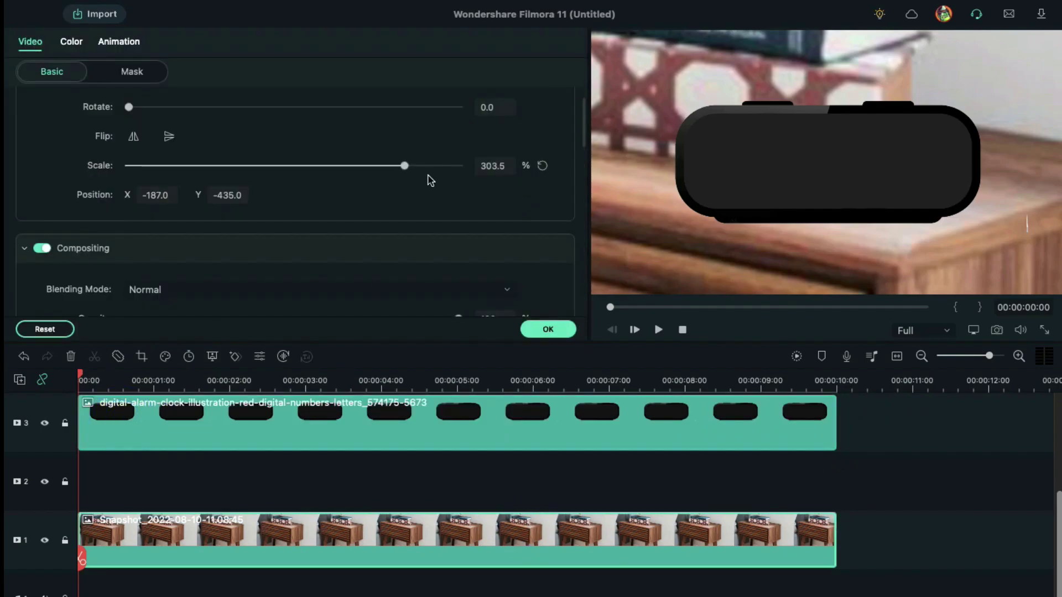
pyautogui.moveTo(405, 165); pyautogui.dragTo(433, 165)
pyautogui.moveTo(226, 195); pyautogui.dragTo(66, 182)
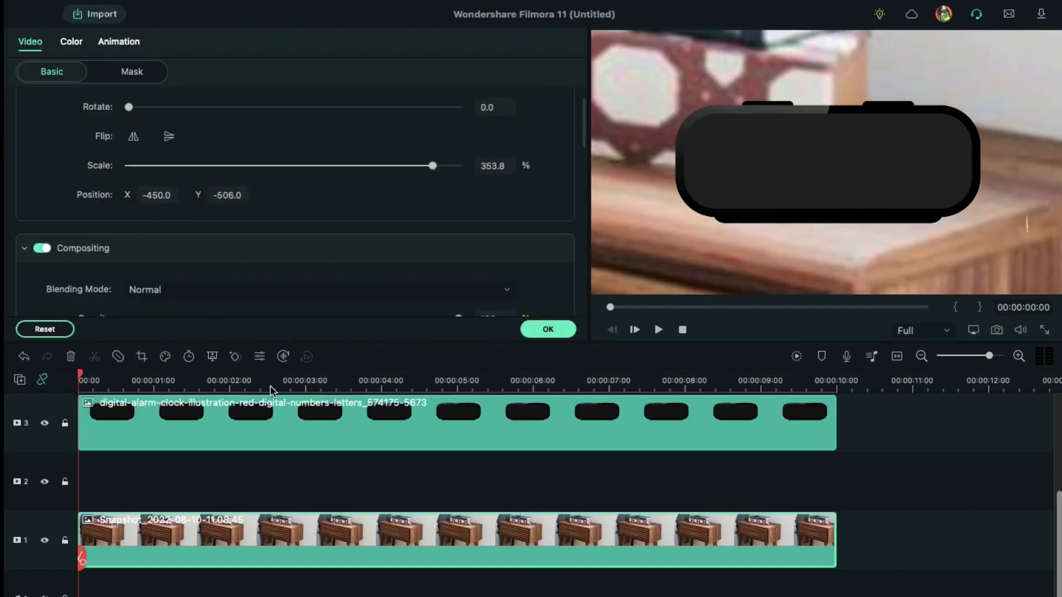
# Enable a drop shadow on the track 3 clock body, coloured black and directed straight down.
pyautogui.click(176, 425)
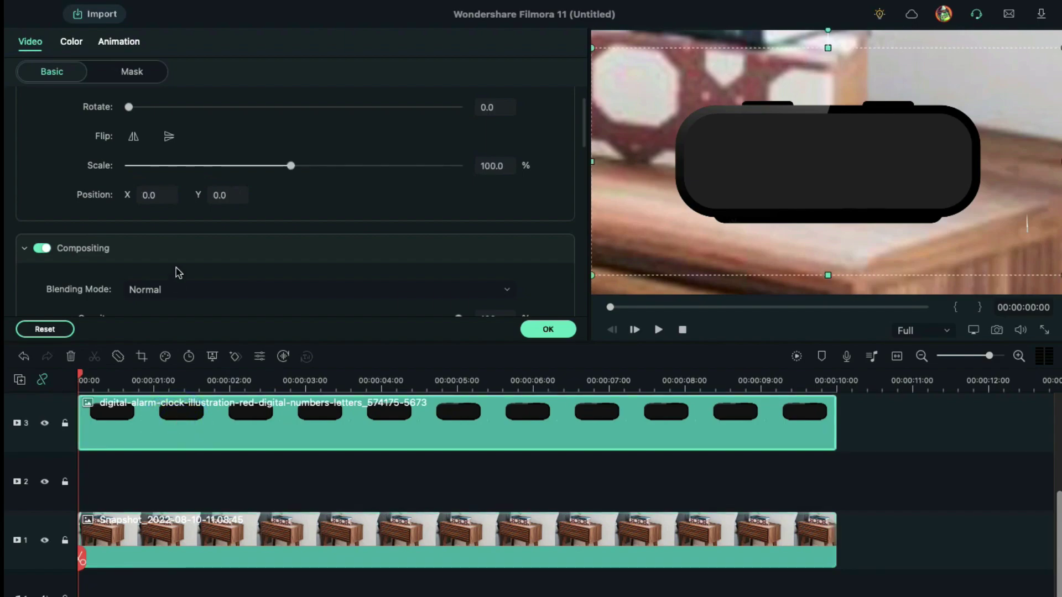
pyautogui.scroll(-10, 177, 273)
pyautogui.click(44, 130)
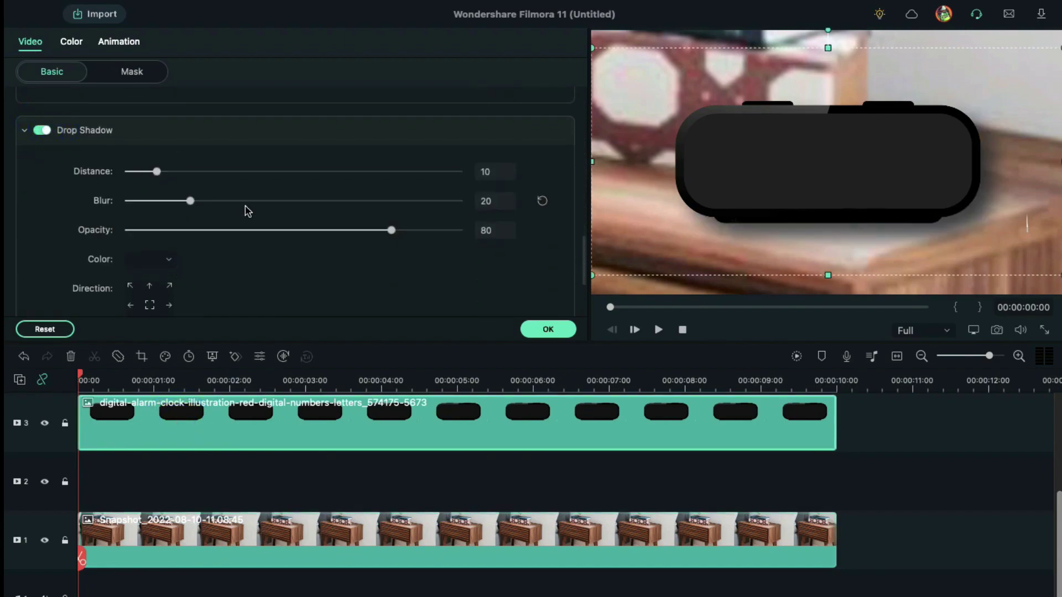
pyautogui.click(166, 260)
pyautogui.moveTo(255, 486); pyautogui.dragTo(282, 485)
pyautogui.click(133, 273)
pyautogui.scroll(-3, 153, 257)
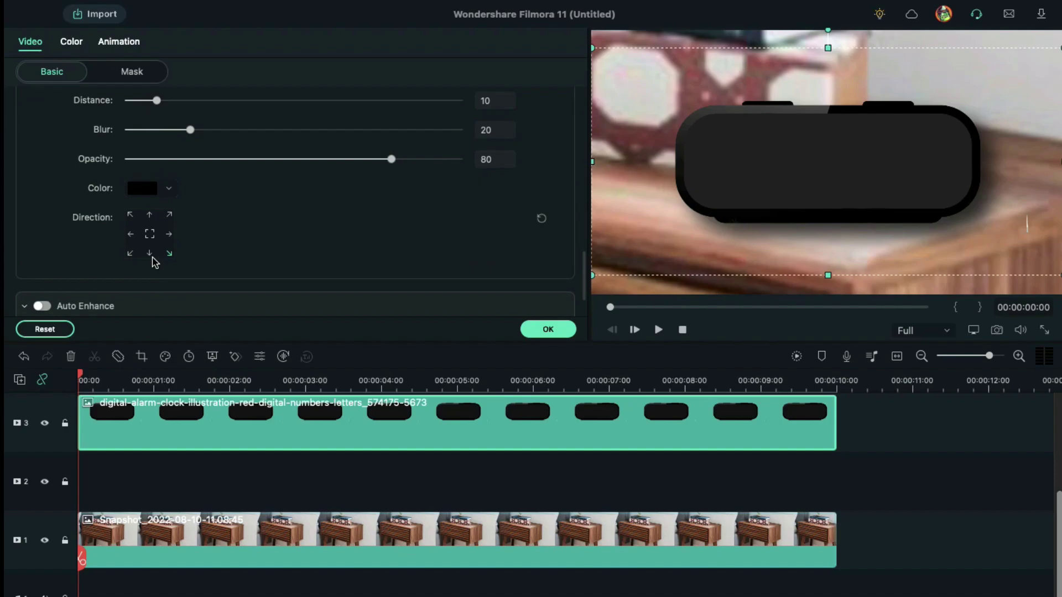
pyautogui.click(150, 254)
# Lower the distance, blur and opacity of the clock body's drop shadow and apply the settings.
pyautogui.scroll(1, 152, 258)
pyautogui.moveTo(156, 133); pyautogui.dragTo(141, 133)
pyautogui.moveTo(202, 164); pyautogui.dragTo(157, 165)
pyautogui.moveTo(391, 192); pyautogui.dragTo(331, 194)
pyautogui.click(547, 330)
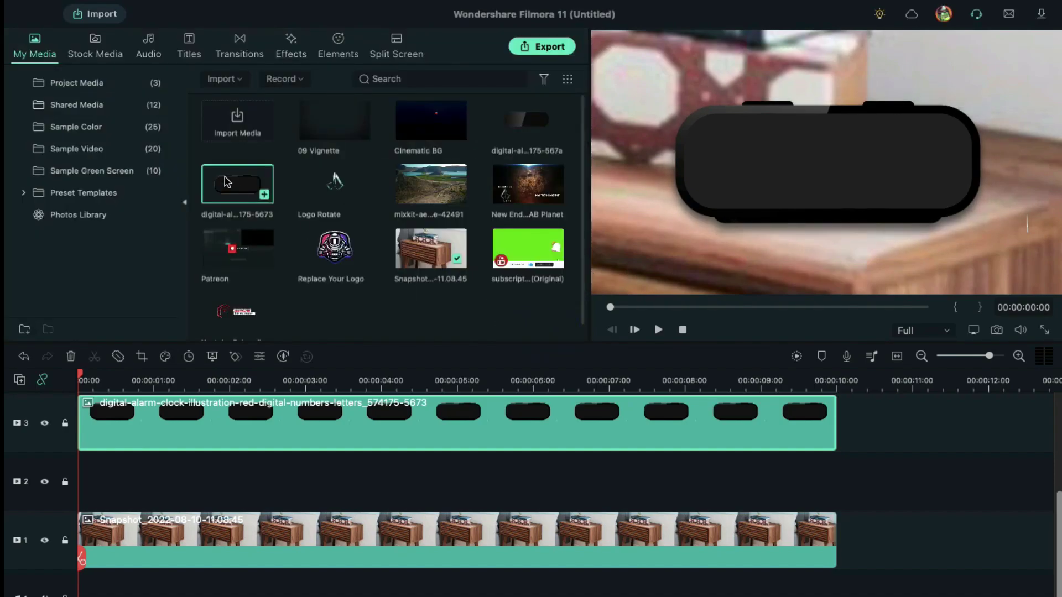
# Add the clock body image to track 2, extended to about 6.5 seconds, and flatten it vertically into a thin strip.
pyautogui.moveTo(226, 180); pyautogui.dragTo(117, 448)
pyautogui.moveTo(84, 489); pyautogui.dragTo(571, 483)
pyautogui.doubleClick(321, 486)
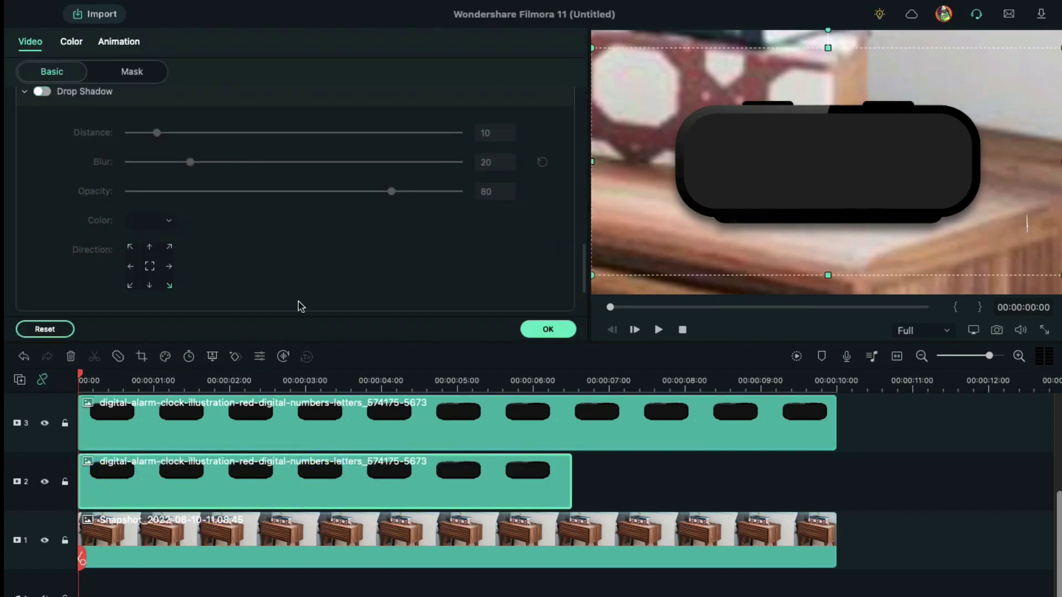
pyautogui.moveTo(827, 52); pyautogui.dragTo(851, 266)
pyautogui.click(851, 266)
pyautogui.click(436, 467)
pyautogui.click(851, 268)
pyautogui.click(216, 503)
# Lock track 3 and position the flattened strip directly under the clock's base, narrowed to roughly the clock's width.
pyautogui.click(65, 423)
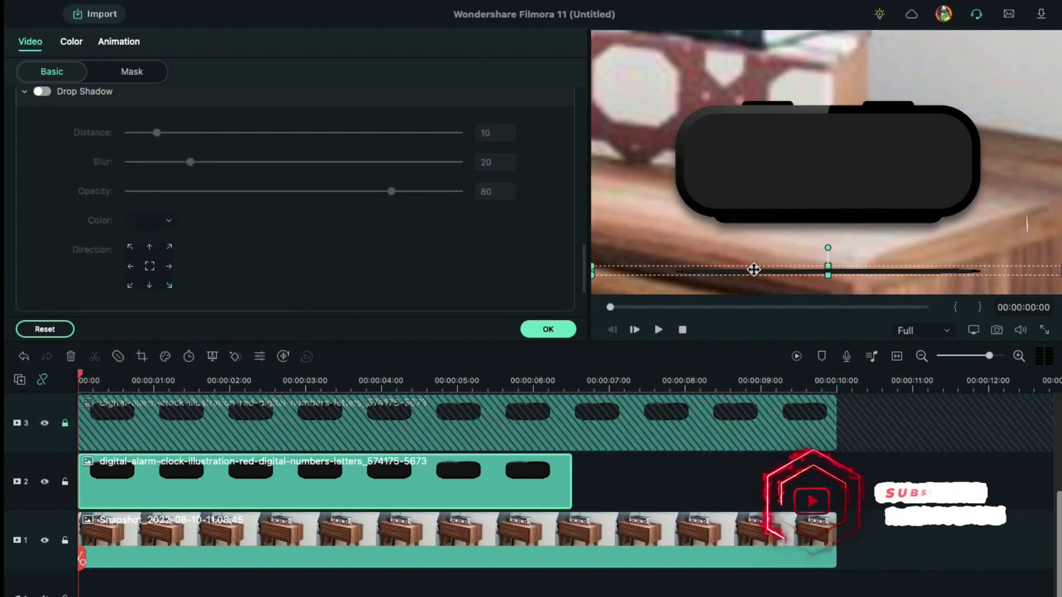
pyautogui.moveTo(754, 269); pyautogui.dragTo(857, 220)
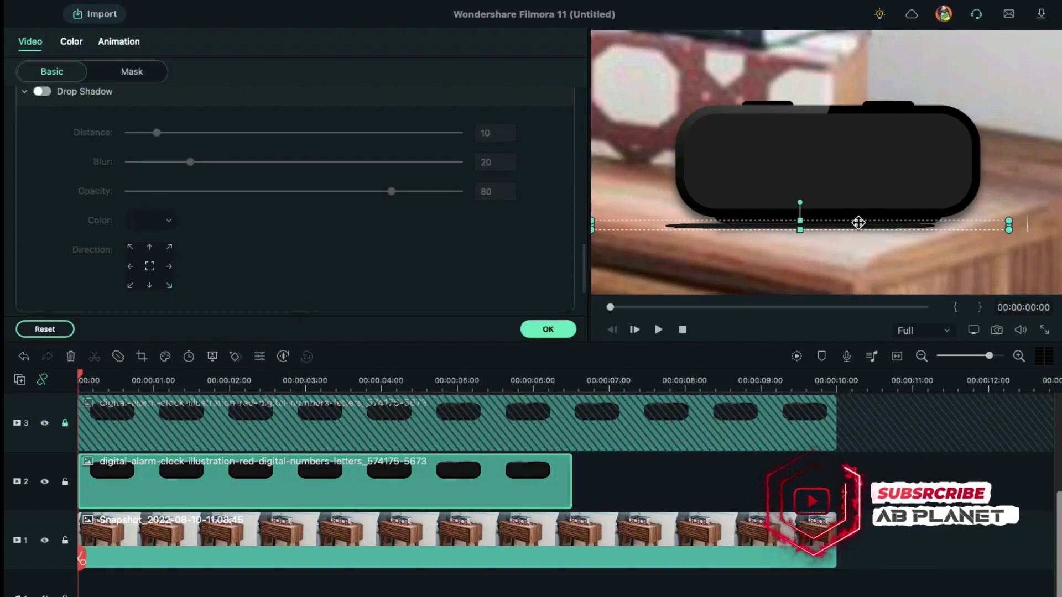
pyautogui.click(547, 329)
# Apply the Square Blur effect to the strip on track 2, narrow it slightly and set the blur size to 35.
pyautogui.click(291, 44)
pyautogui.click(299, 79)
pyautogui.write('blur')
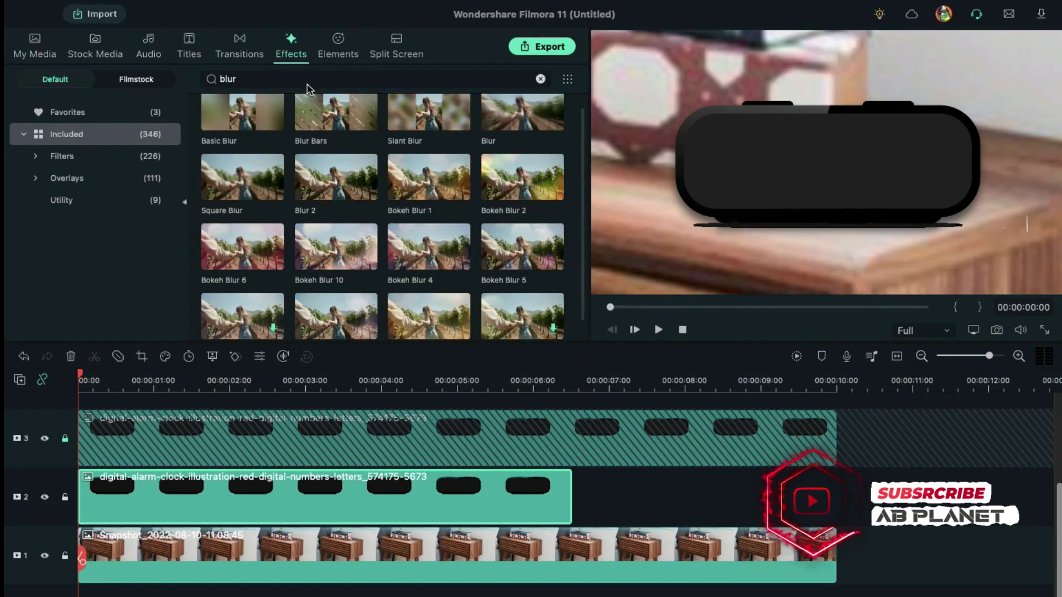
pyautogui.moveTo(242, 177); pyautogui.dragTo(200, 503)
pyautogui.doubleClick(200, 505)
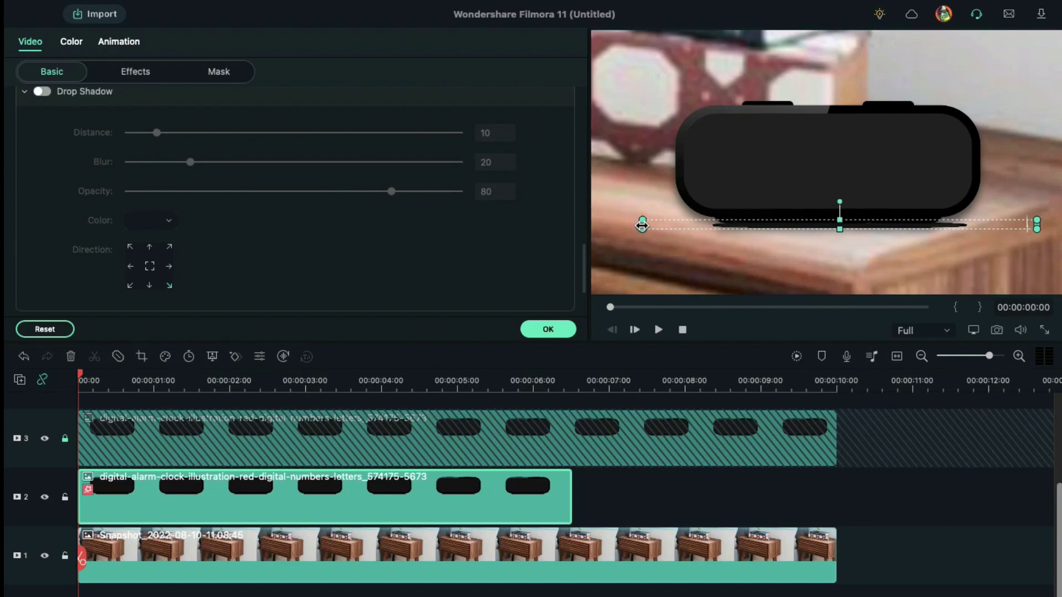
pyautogui.click(138, 73)
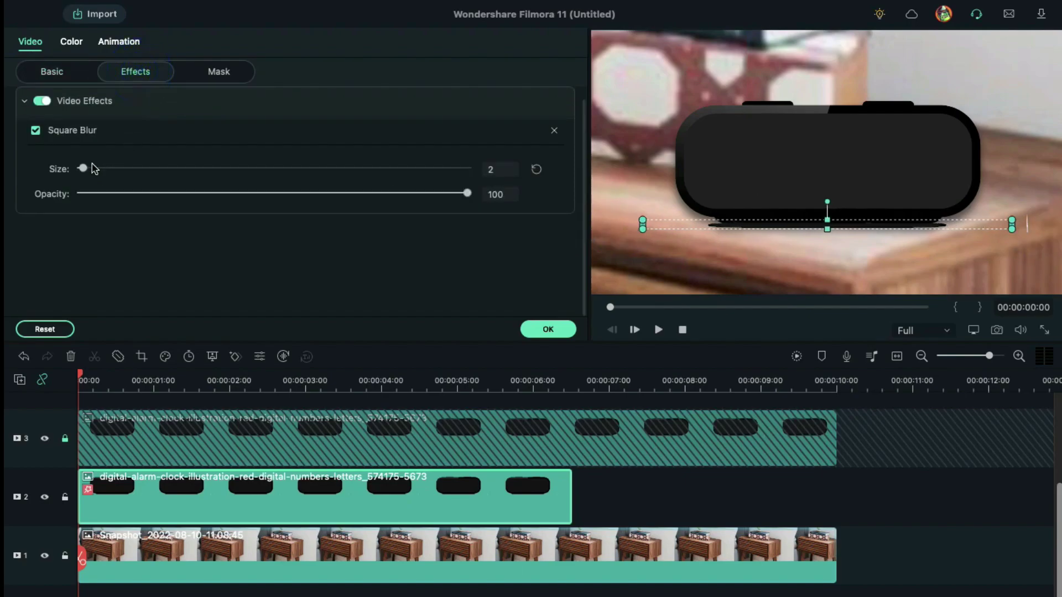
pyautogui.moveTo(195, 180); pyautogui.dragTo(237, 187)
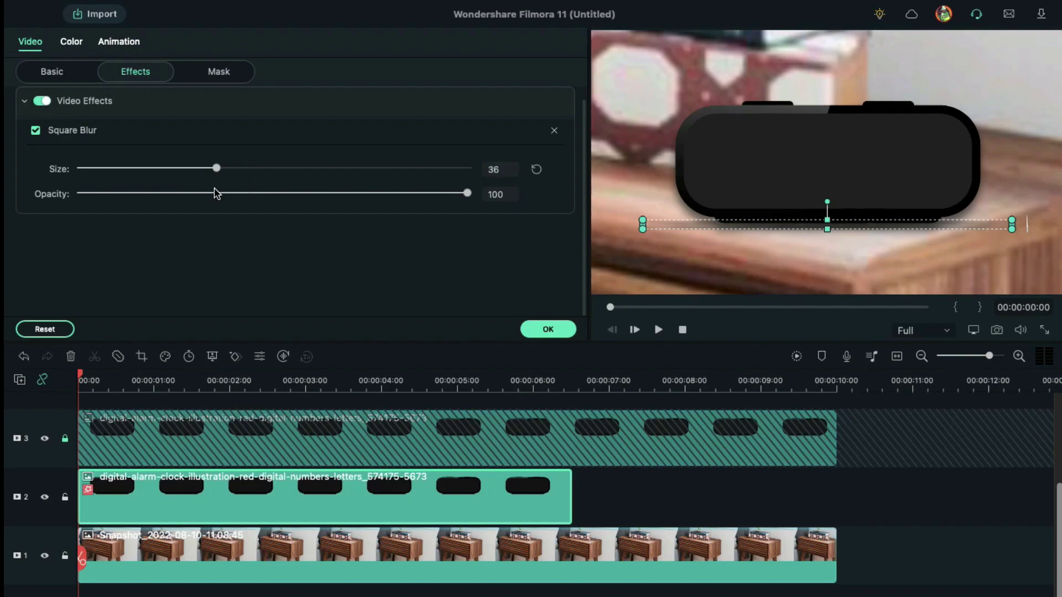
# Hide tracks 3 and 1 and take a snapshot of the blurred strip alone.
pyautogui.click(45, 438)
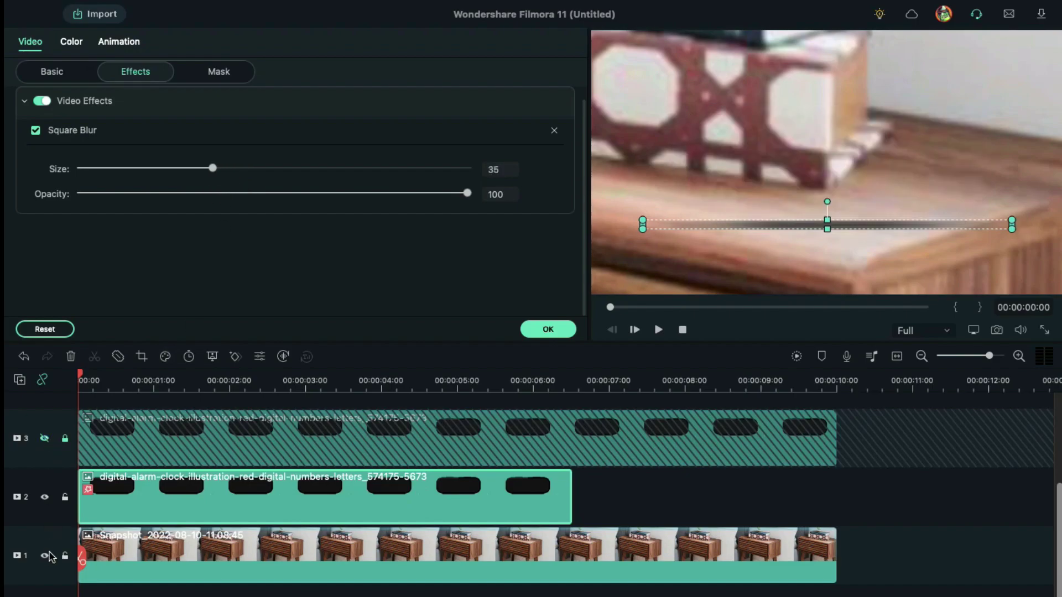
pyautogui.click(45, 555)
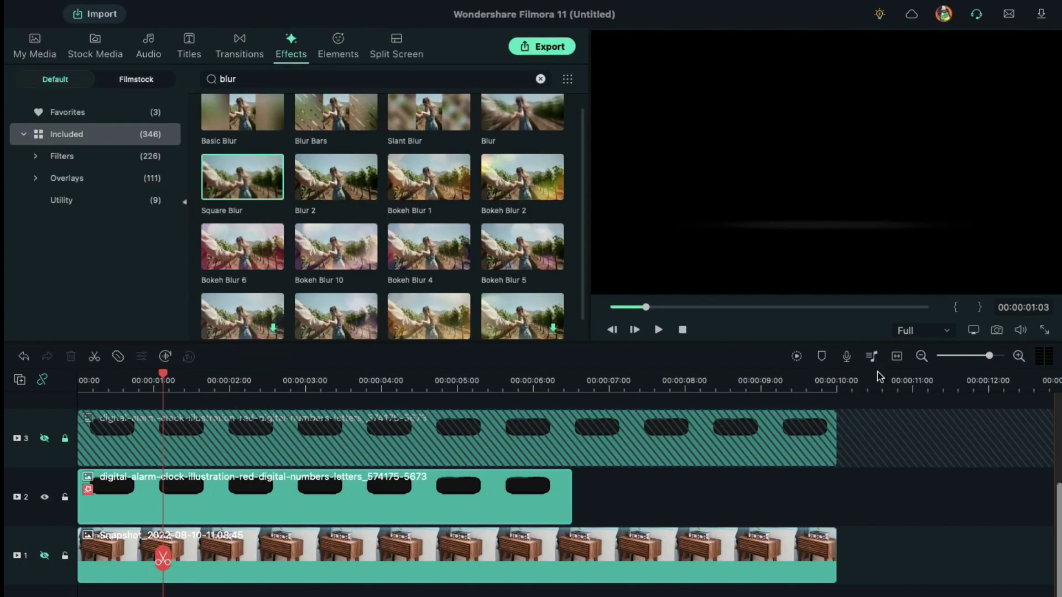
pyautogui.click(995, 329)
pyautogui.click(666, 392)
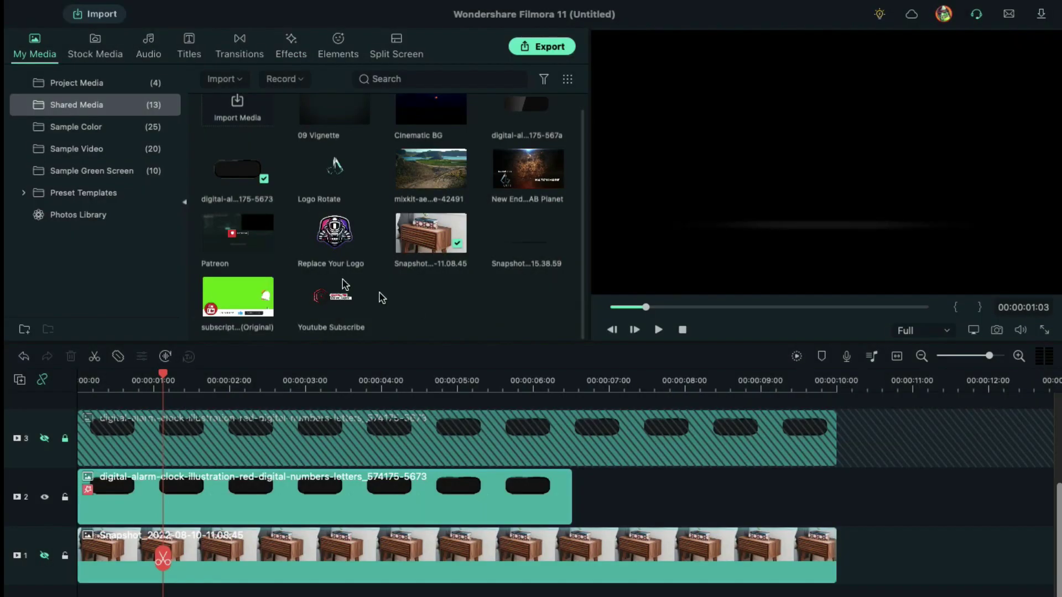
# Replace the strip clip on track 2 with the new snapshot from Project Media and unhide tracks 3 and 1.
pyautogui.click(76, 83)
pyautogui.moveTo(230, 498); pyautogui.dragTo(81, 503)
pyautogui.click(45, 438)
pyautogui.click(45, 556)
# Scale down the shadow snapshot, align it vertically beneath the clock's base and extend it to 10 seconds.
pyautogui.doubleClick(113, 498)
pyautogui.click(290, 201)
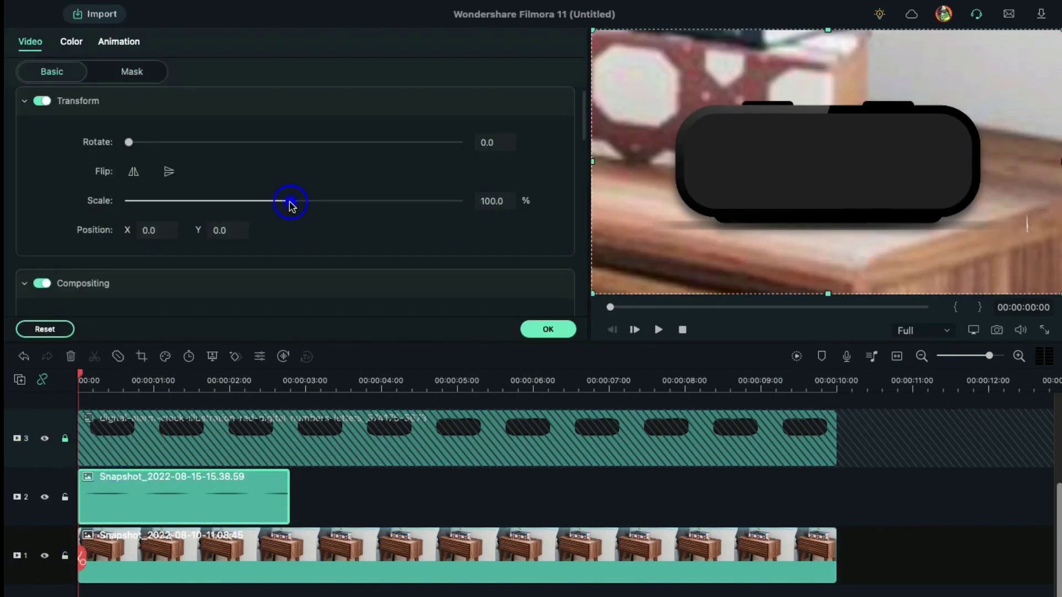
pyautogui.moveTo(289, 202); pyautogui.dragTo(267, 202)
pyautogui.moveTo(206, 228); pyautogui.dragTo(166, 226)
pyautogui.moveTo(267, 203); pyautogui.dragTo(255, 201)
pyautogui.moveTo(200, 227); pyautogui.dragTo(192, 226)
pyautogui.moveTo(289, 498); pyautogui.dragTo(836, 498)
pyautogui.click(547, 329)
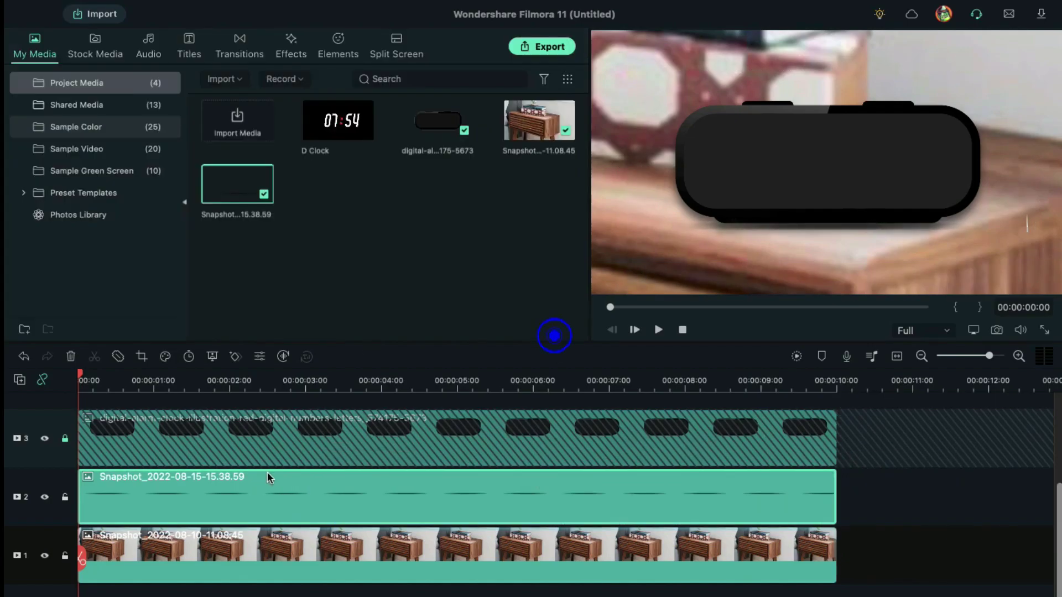
# Add the D Clock video at the start of track 4 and set its blending mode to Screen.
pyautogui.scroll(2, 214, 460)
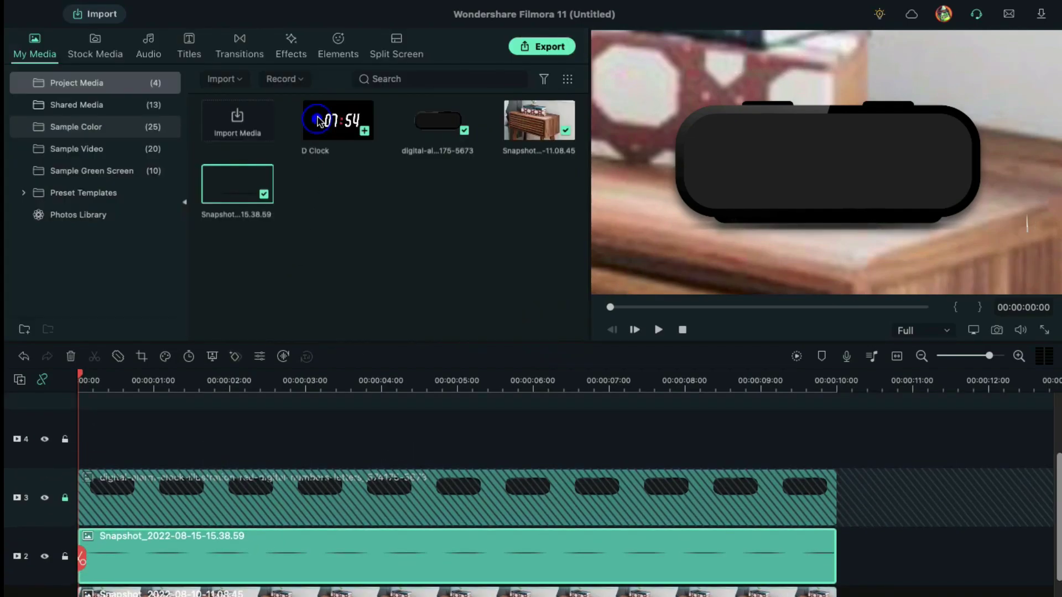
pyautogui.moveTo(67, 456); pyautogui.dragTo(170, 447)
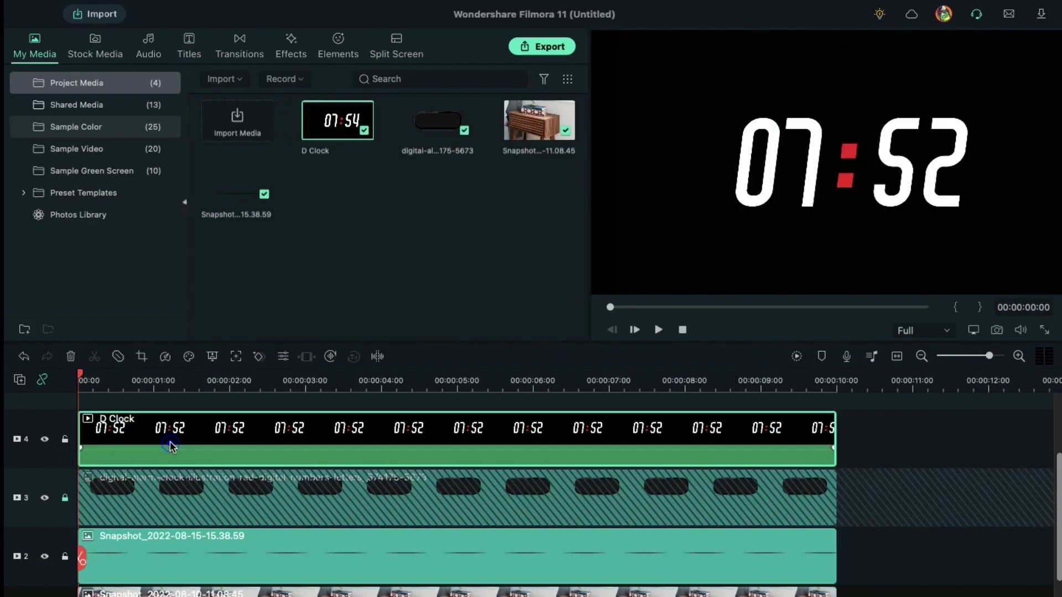
pyautogui.doubleClick(170, 446)
pyautogui.scroll(-3, 159, 287)
pyautogui.click(173, 219)
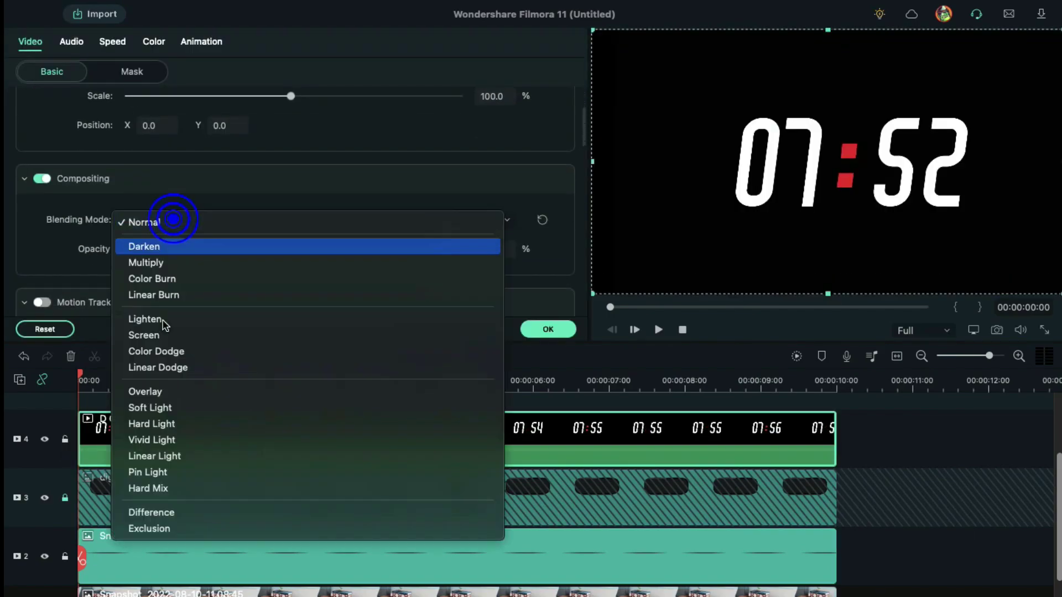
pyautogui.click(164, 338)
# Scale the D Clock video to 82% and shift it horizontally to centre the digits on the clock face.
pyautogui.moveTo(290, 97); pyautogui.dragTo(261, 102)
pyautogui.click(216, 125)
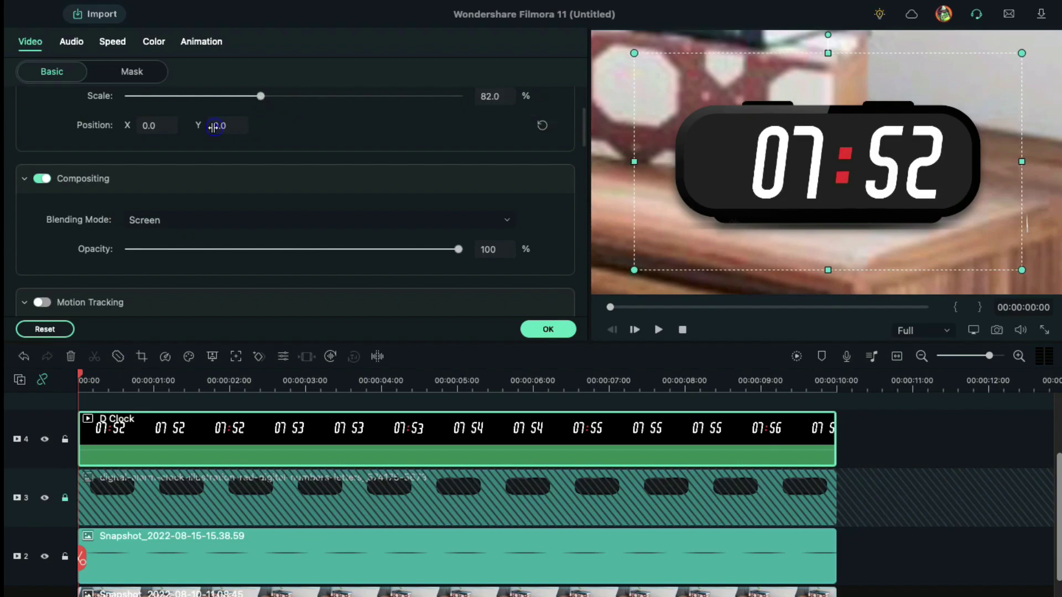
pyautogui.moveTo(154, 126); pyautogui.dragTo(82, 125)
pyautogui.click(525, 331)
# Place the glossy clock image ending in 567a on track 5 and align it over the clock at 100.2% scale, X 49, Y -31.
pyautogui.scroll(2, 396, 432)
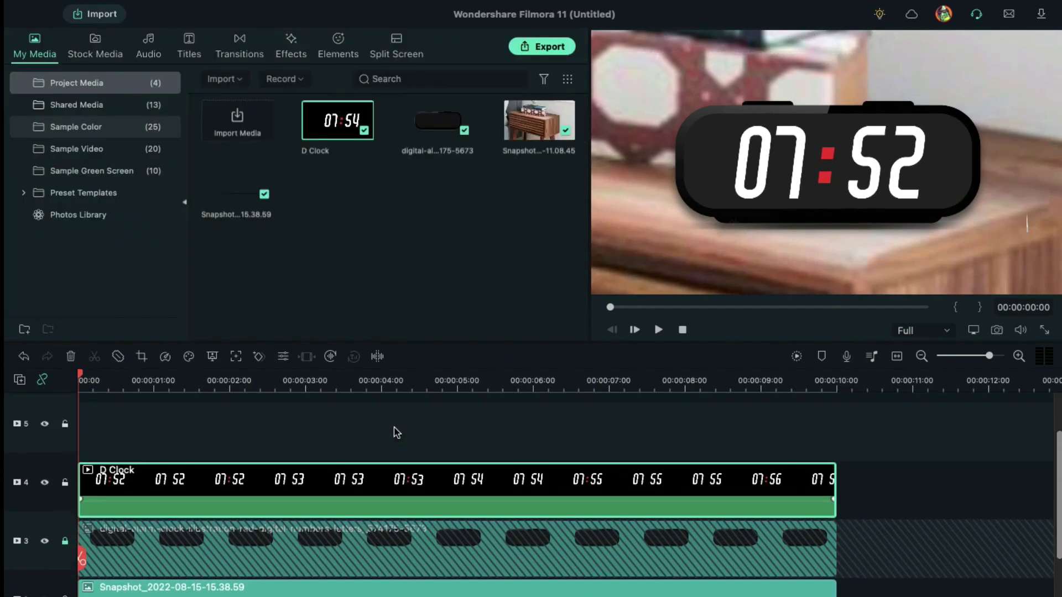
pyautogui.click(145, 105)
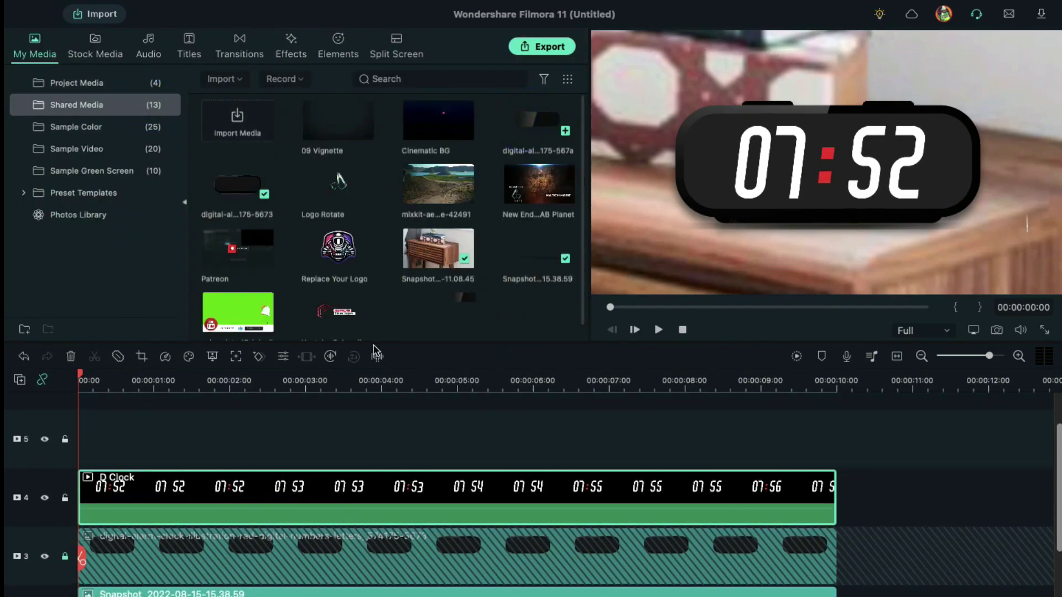
pyautogui.moveTo(83, 439); pyautogui.dragTo(86, 439)
pyautogui.doubleClick(99, 440)
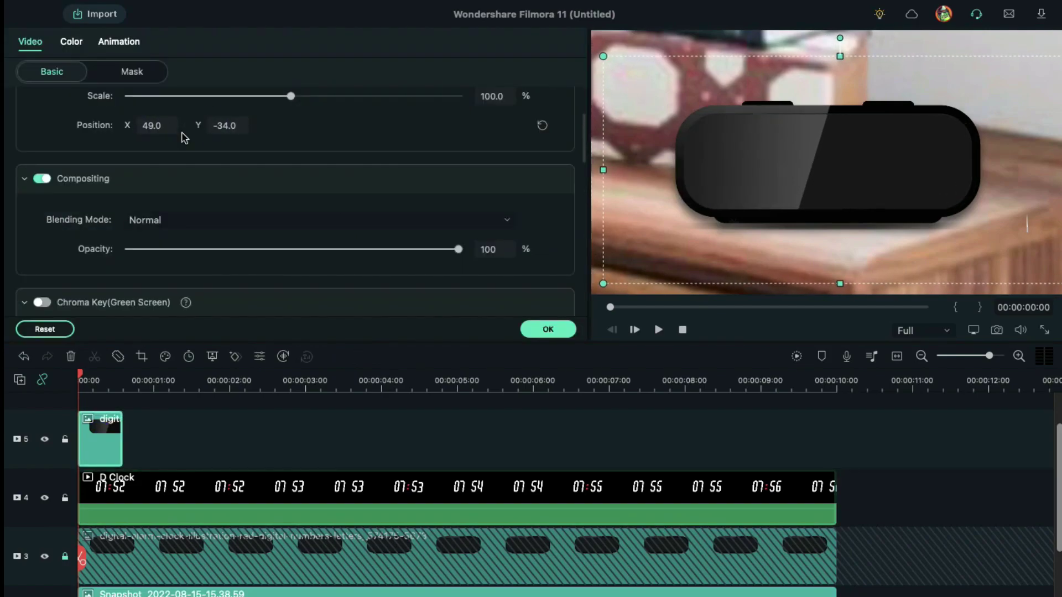
# Set the glossy clock overlay's blending mode to Screen and its opacity to 70%.
pyautogui.click(160, 220)
pyautogui.click(498, 334)
pyautogui.moveTo(458, 249); pyautogui.dragTo(359, 258)
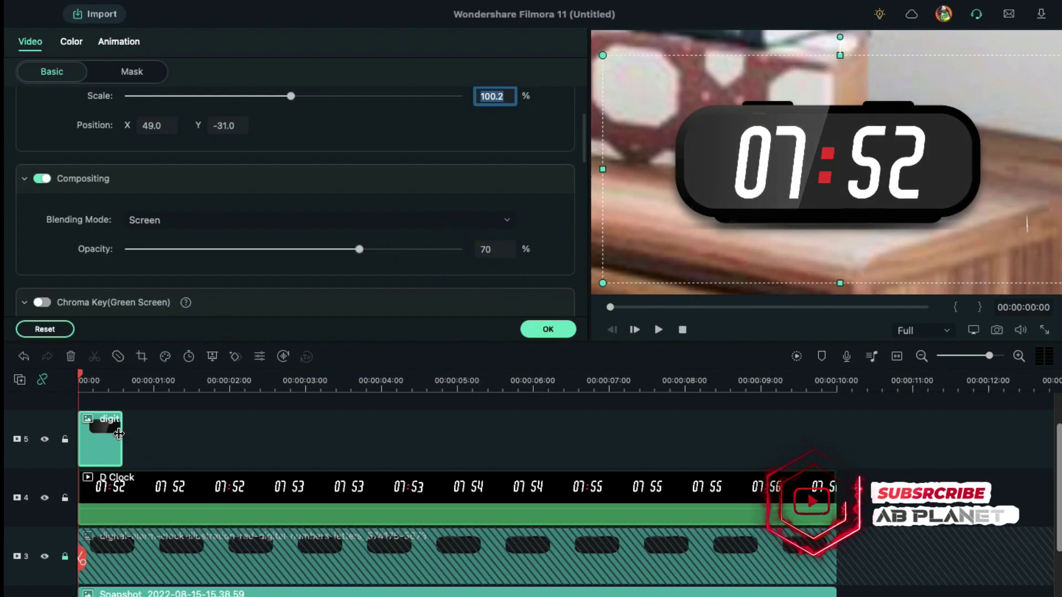
# Extend the glossy overlay on track 5 to 10 seconds and render the timeline preview.
pyautogui.moveTo(119, 433); pyautogui.dragTo(836, 437)
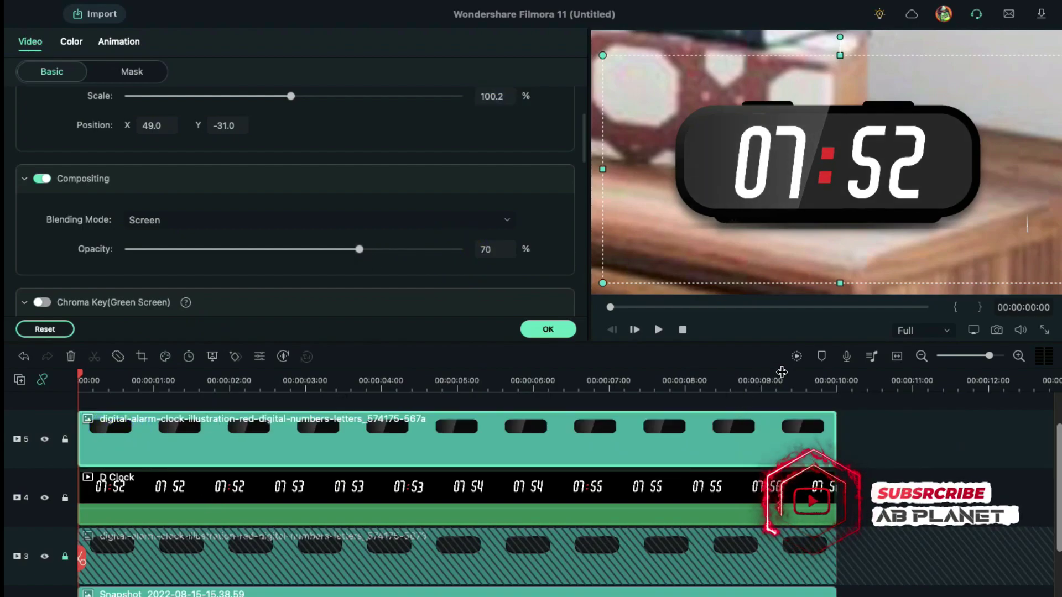
pyautogui.click(797, 356)
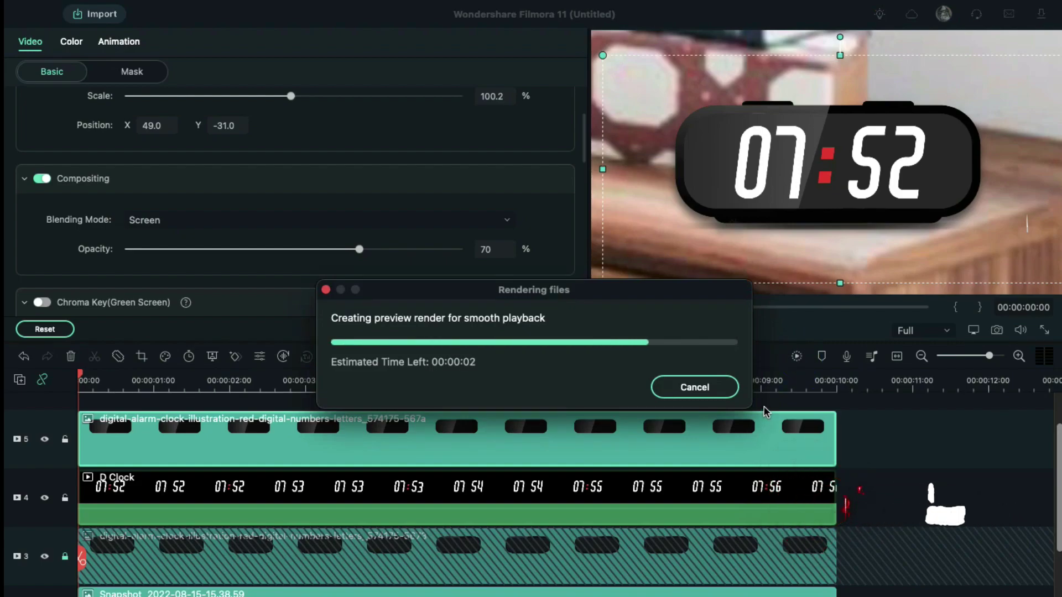